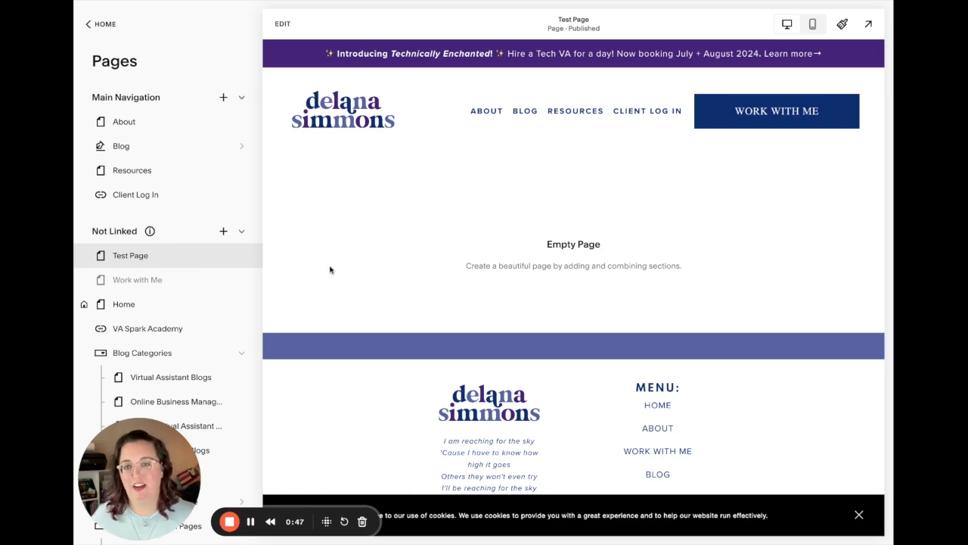
Open Test Page for editing, start adding a section and browse the Intro section templates.
click(283, 25)
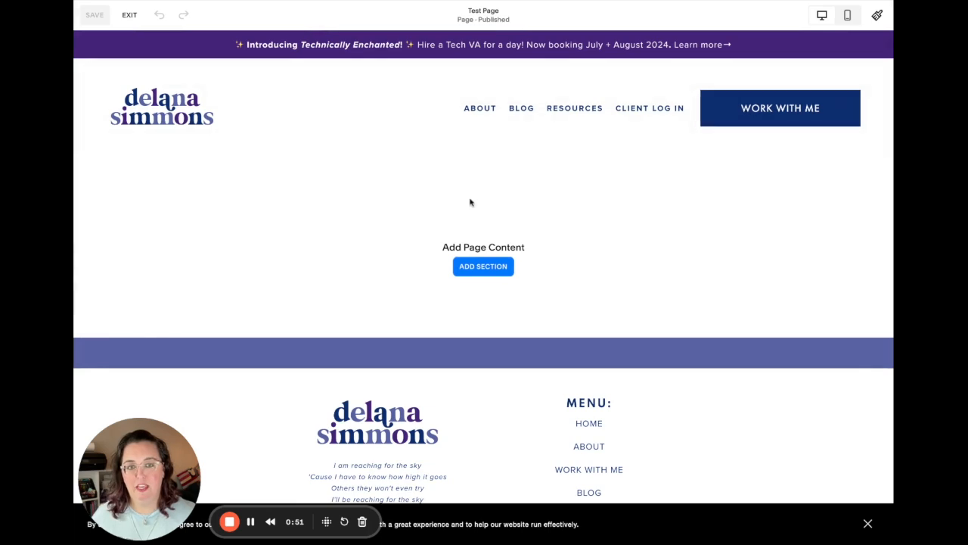
click(488, 272)
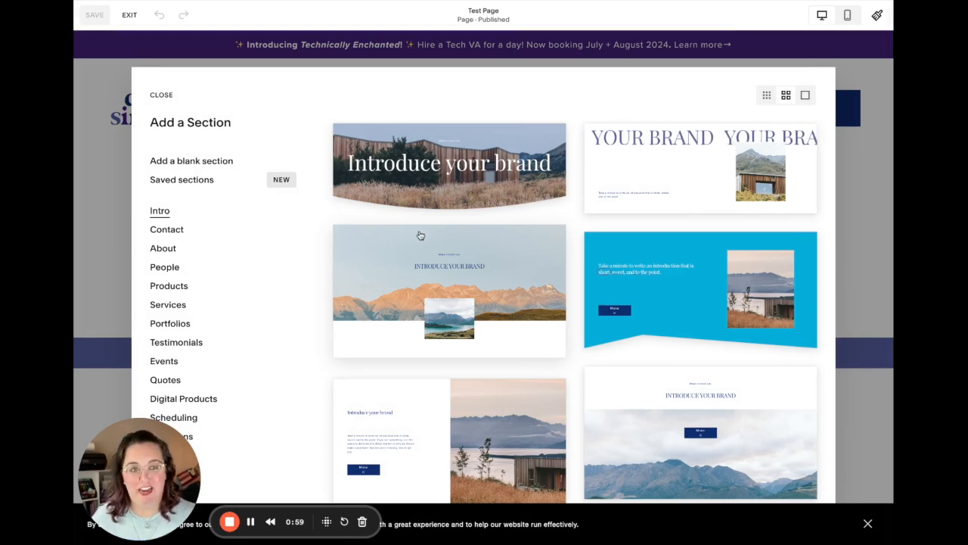
scroll(566, 362, down, 6)
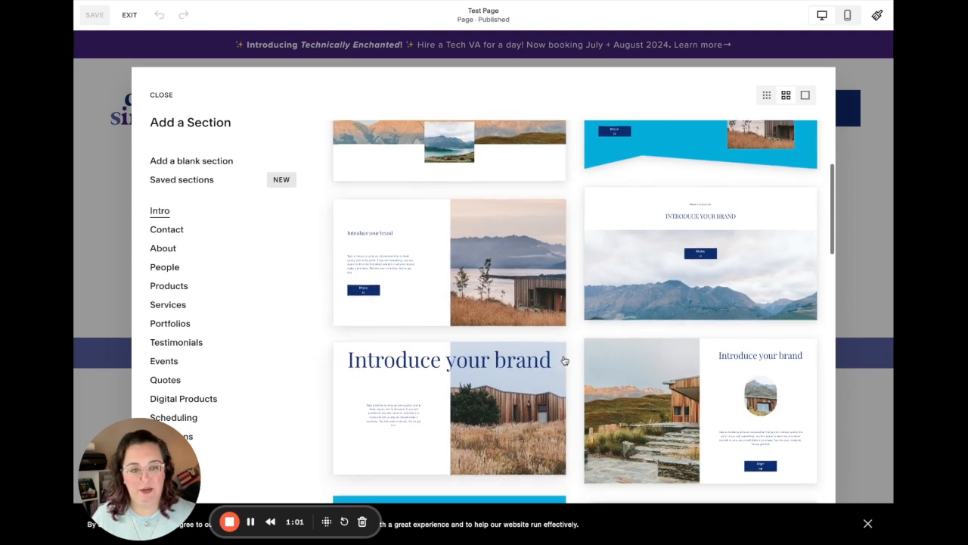
scroll(564, 361, down, 8)
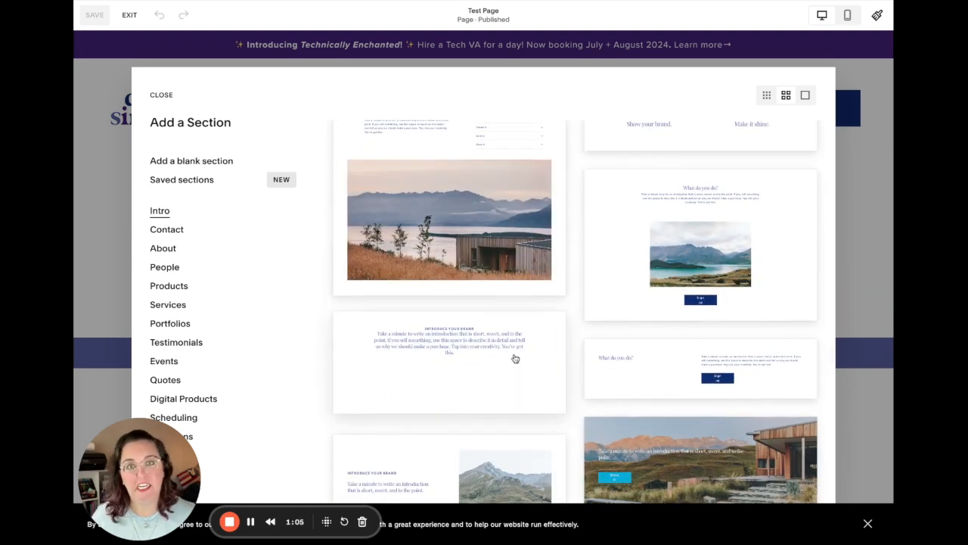
scroll(264, 340, down, 4)
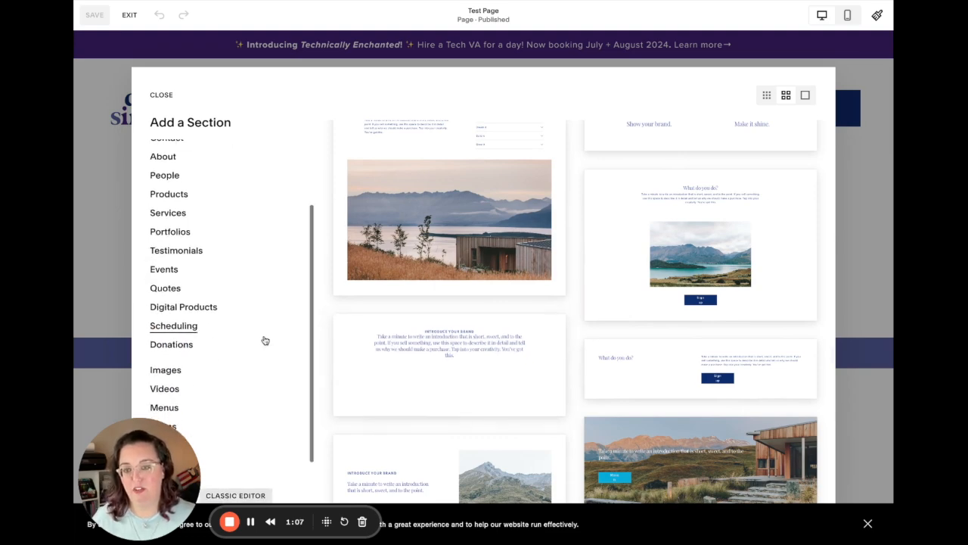
Examine the section templates in the Contact category.
scroll(264, 340, up, 3)
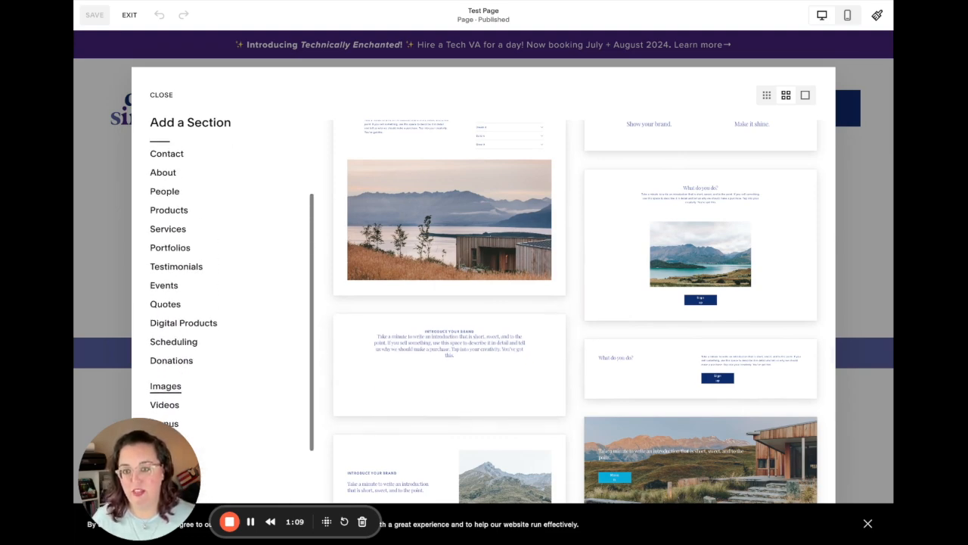
scroll(184, 198, up, 2)
click(168, 195)
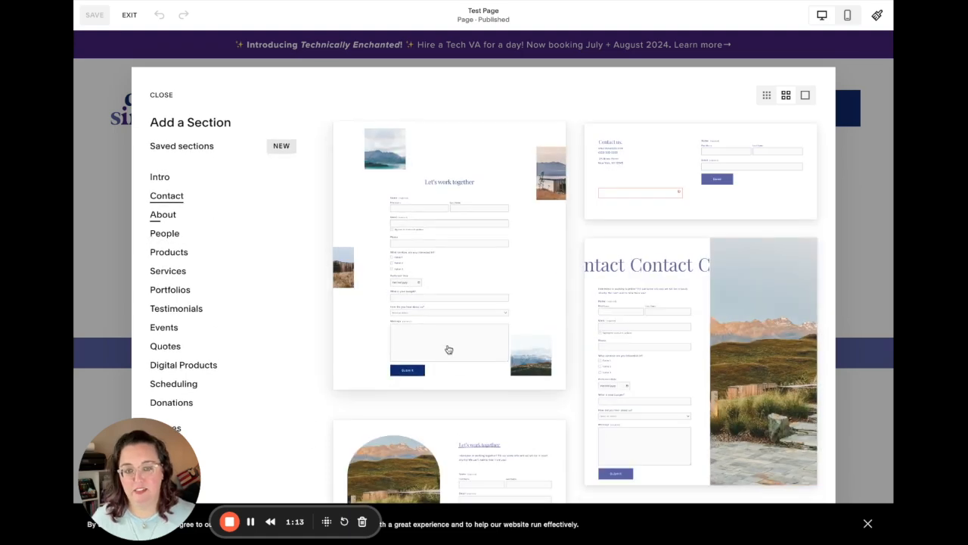
scroll(454, 363, down, 2)
scroll(457, 369, down, 12)
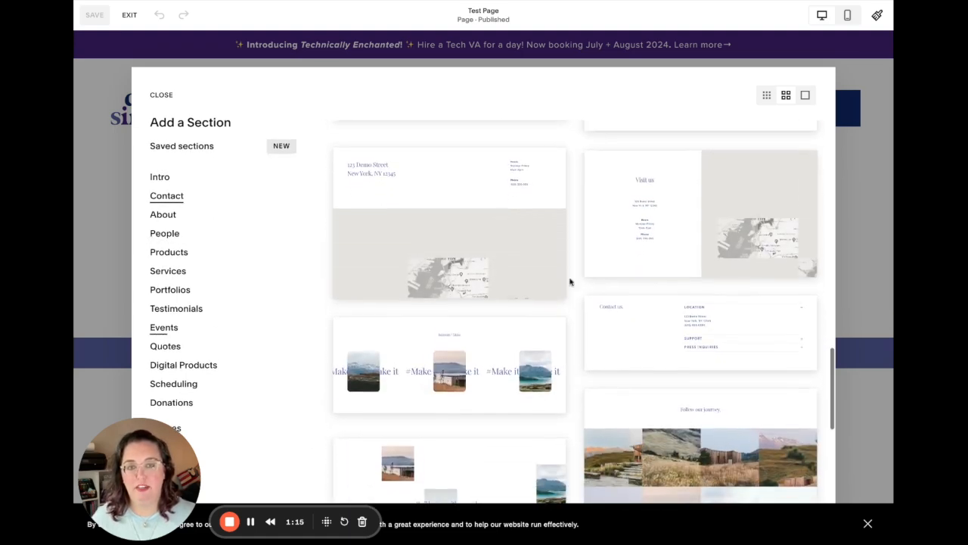
scroll(597, 356, up, 7)
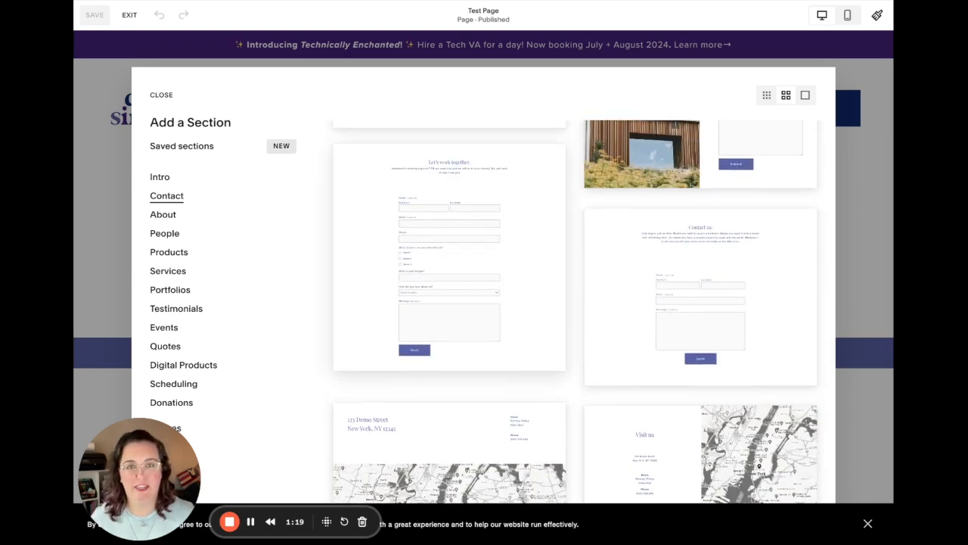
Examine the section templates in the Forms category, including the newsletter sign-up layouts.
scroll(254, 314, down, 3)
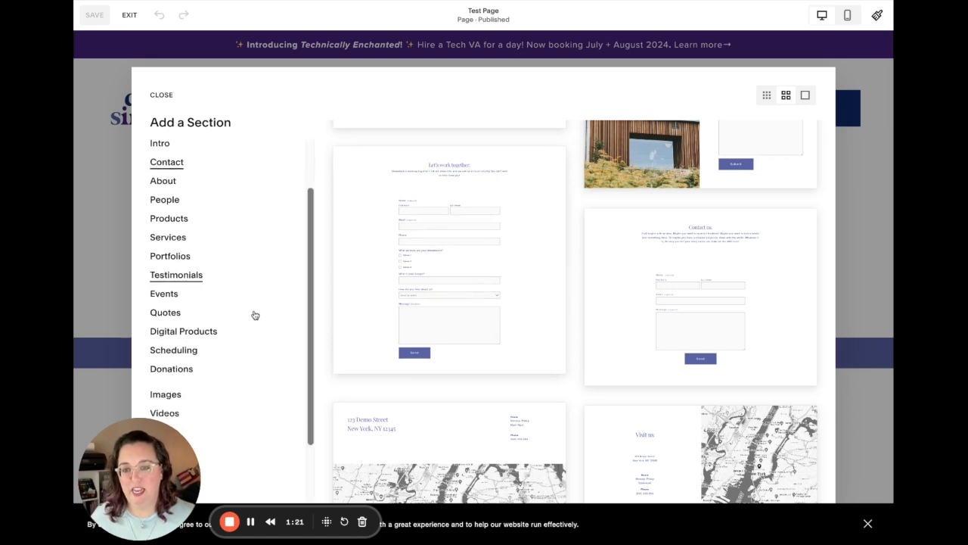
scroll(254, 314, down, 1)
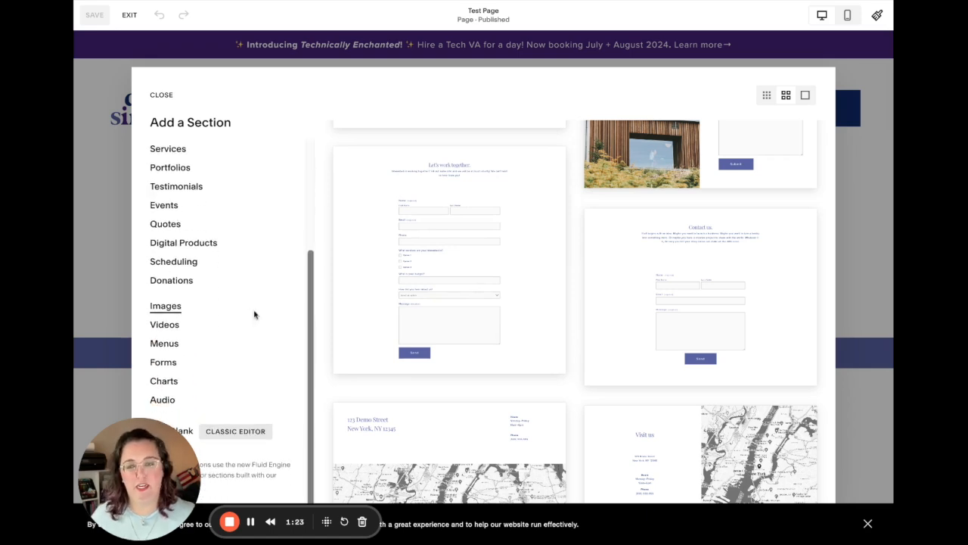
click(176, 368)
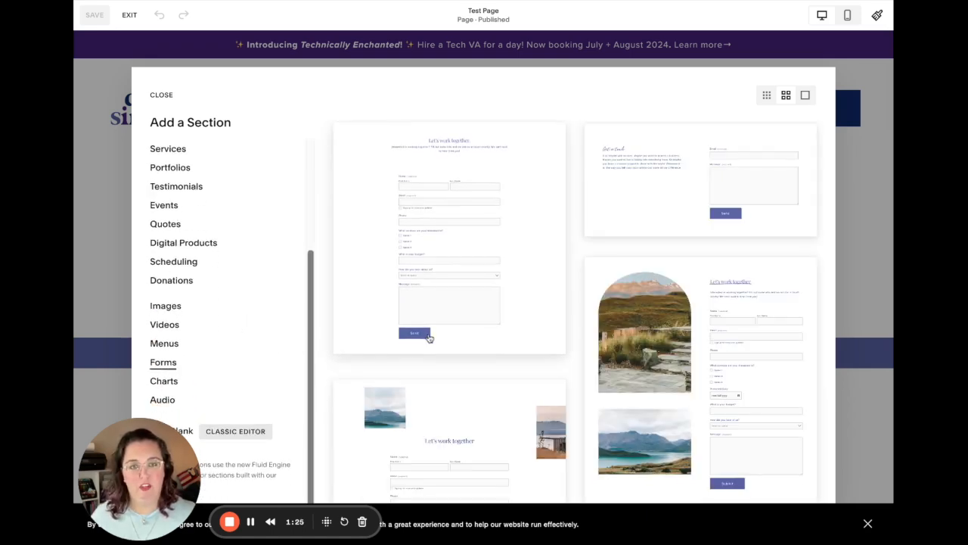
scroll(652, 309, down, 6)
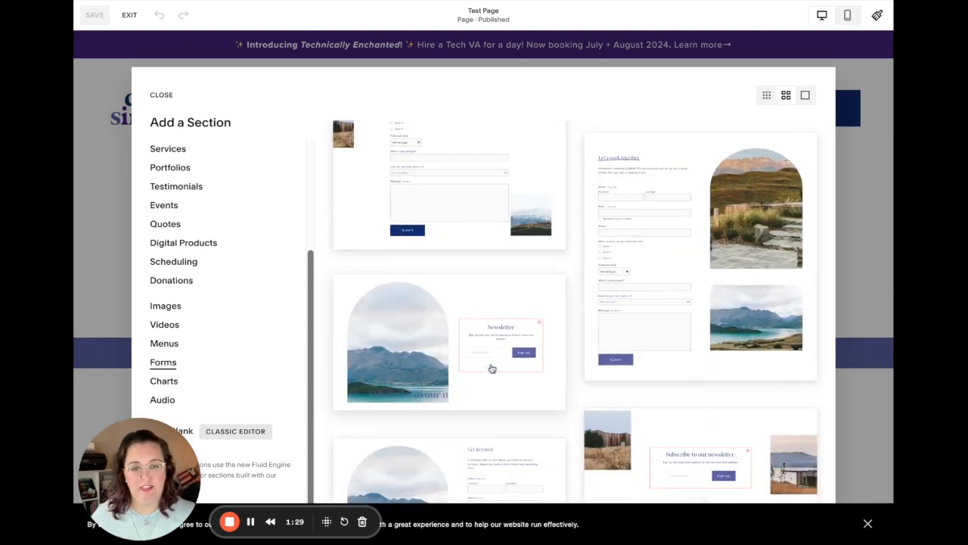
scroll(496, 350, down, 3)
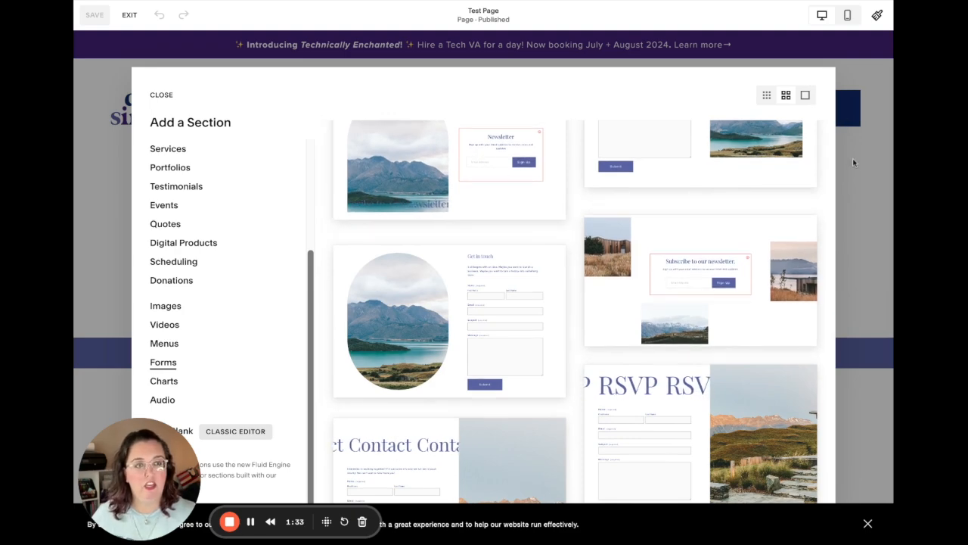
click(857, 178)
click(502, 268)
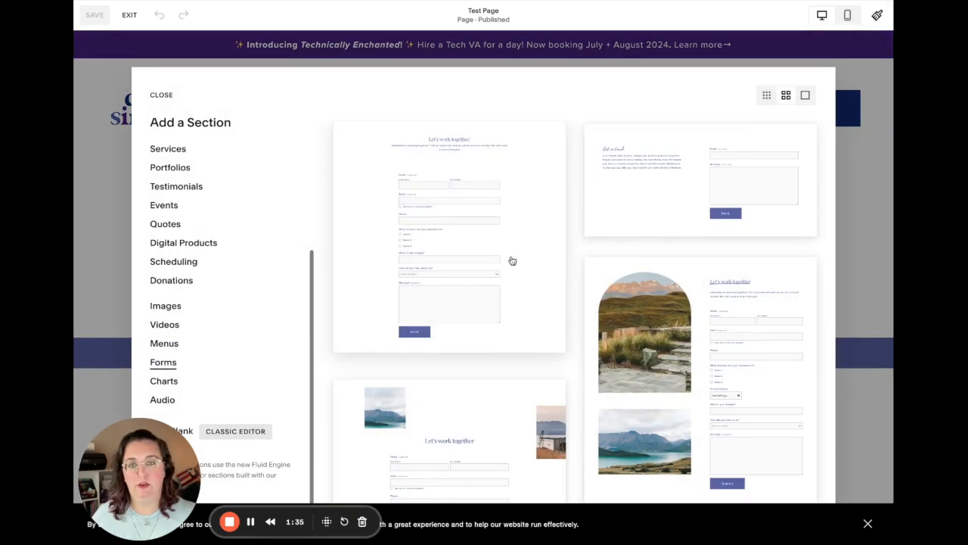
Add a blank section to the page and insert a Newsletter block in it.
scroll(173, 163, up, 3)
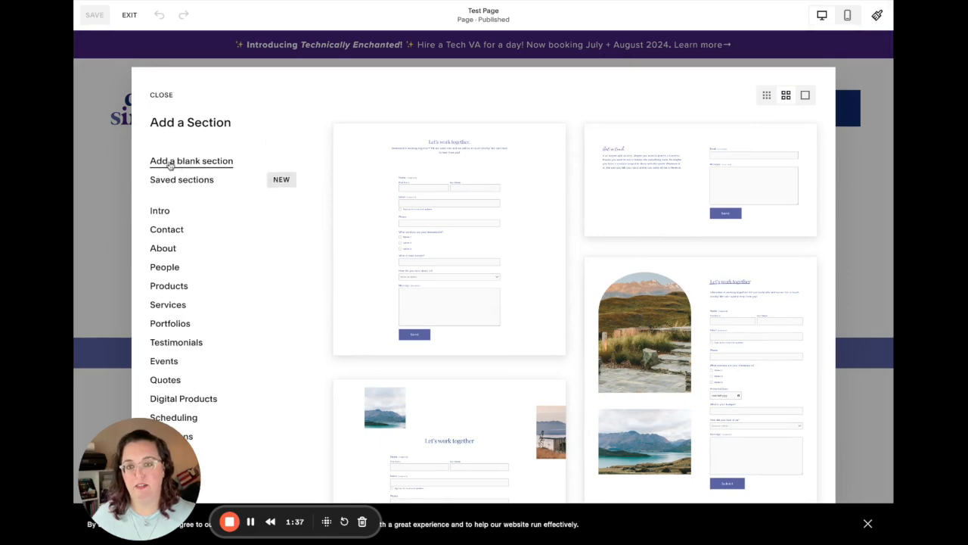
click(171, 162)
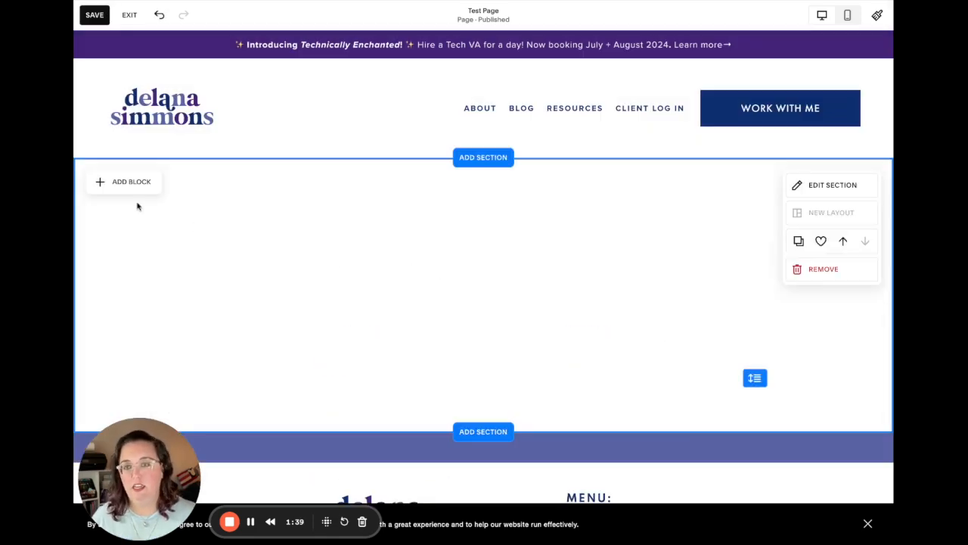
click(135, 184)
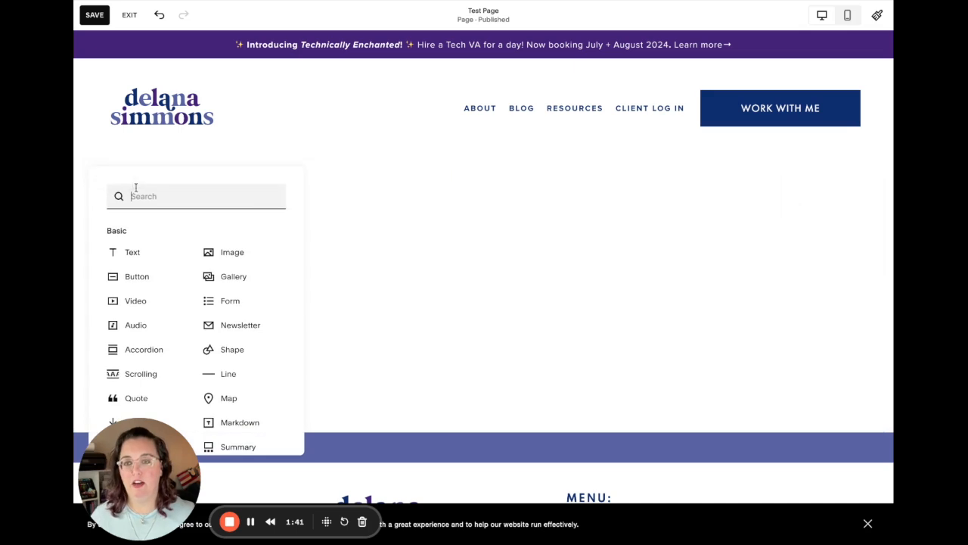
scroll(182, 273, down, 1)
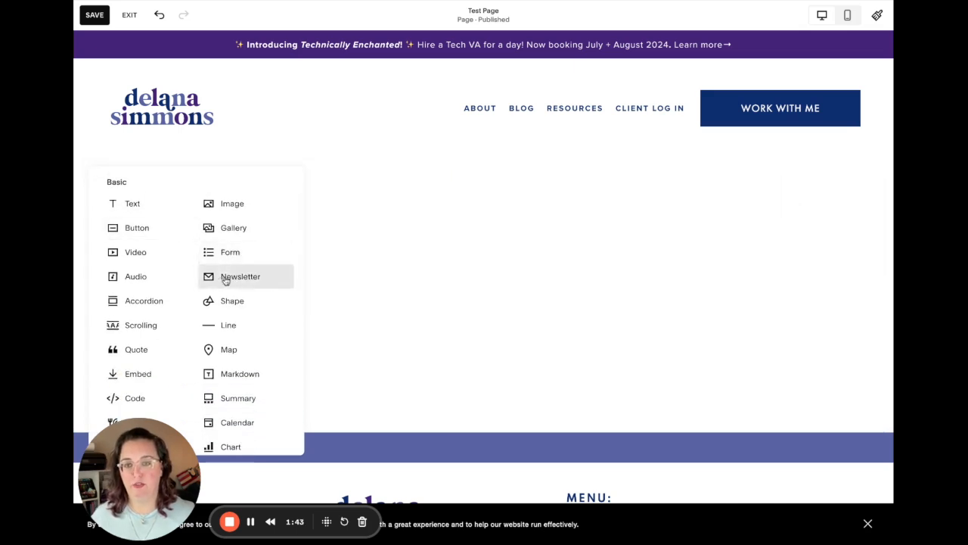
click(227, 279)
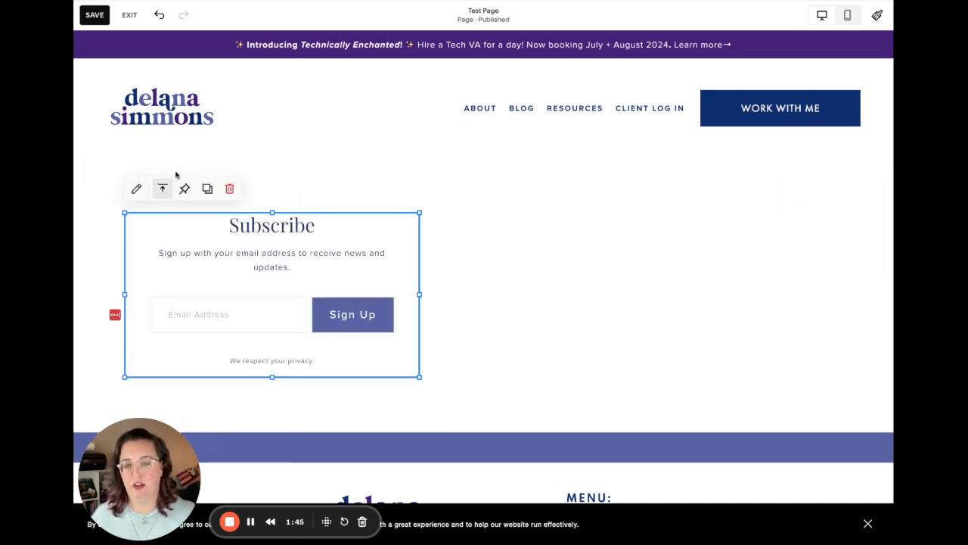
click(490, 220)
click(136, 185)
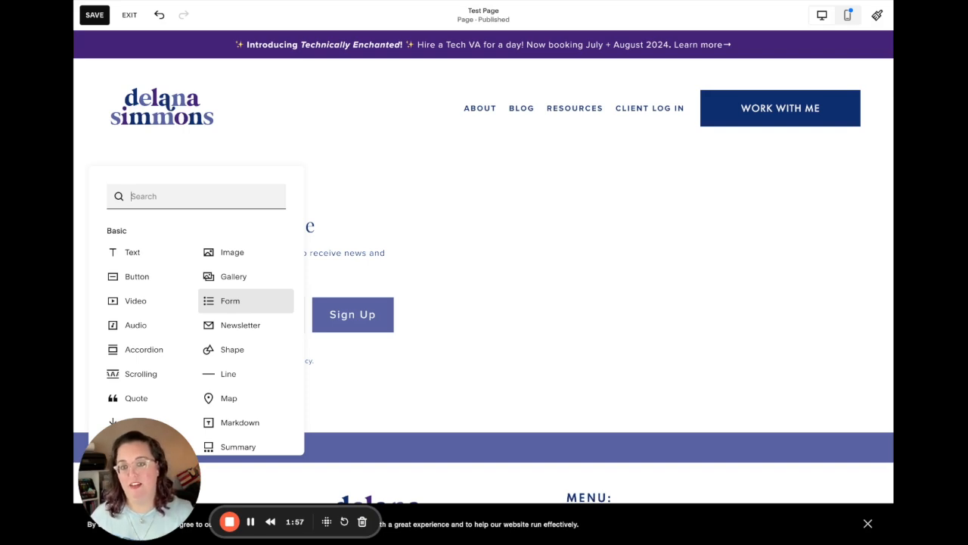
click(239, 329)
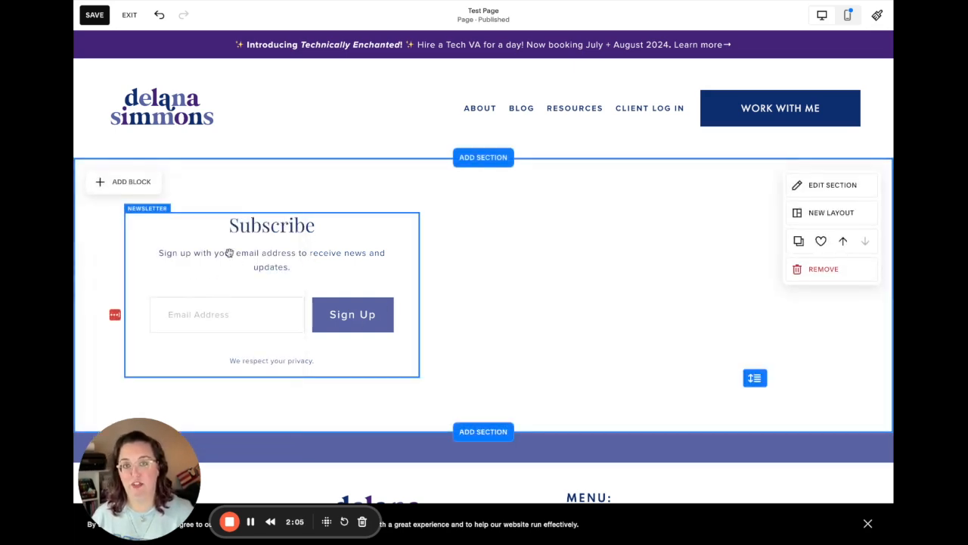
Move the newsletter block to the horizontal centre of the blank section.
scroll(222, 253, down, 1)
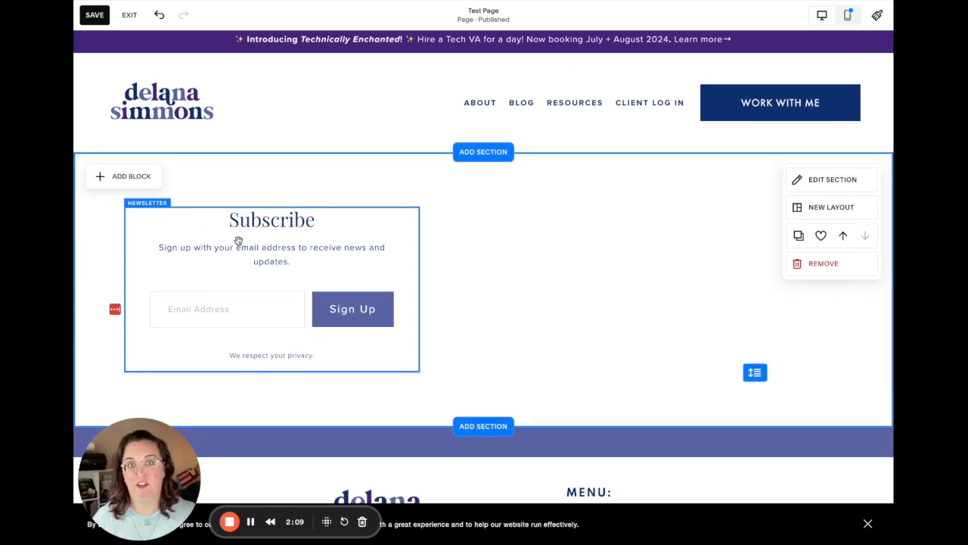
drag(227, 250, 252, 241)
drag(464, 240, 466, 239)
drag(288, 249, 491, 280)
click(472, 233)
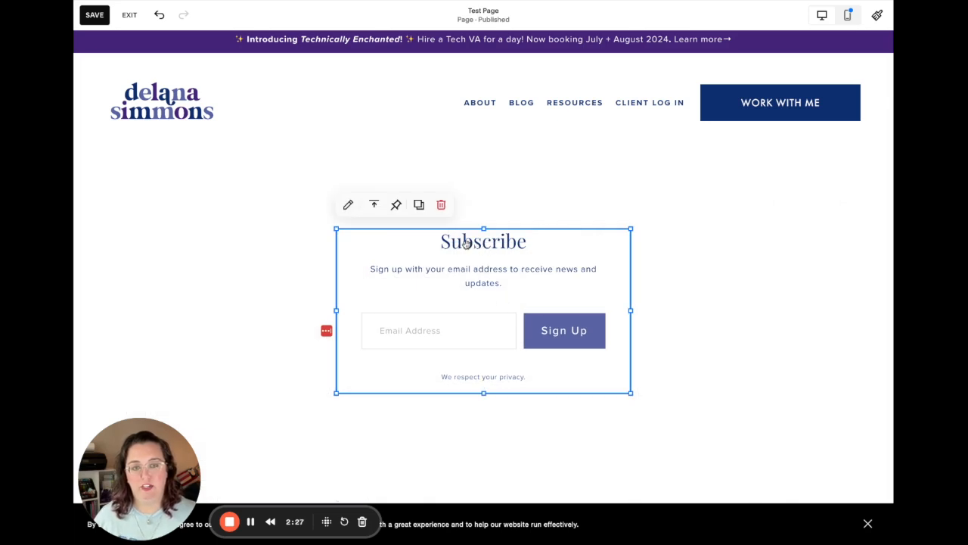
Open the newsletter block's settings and set the form name to "Home Page Form".
double_click(422, 244)
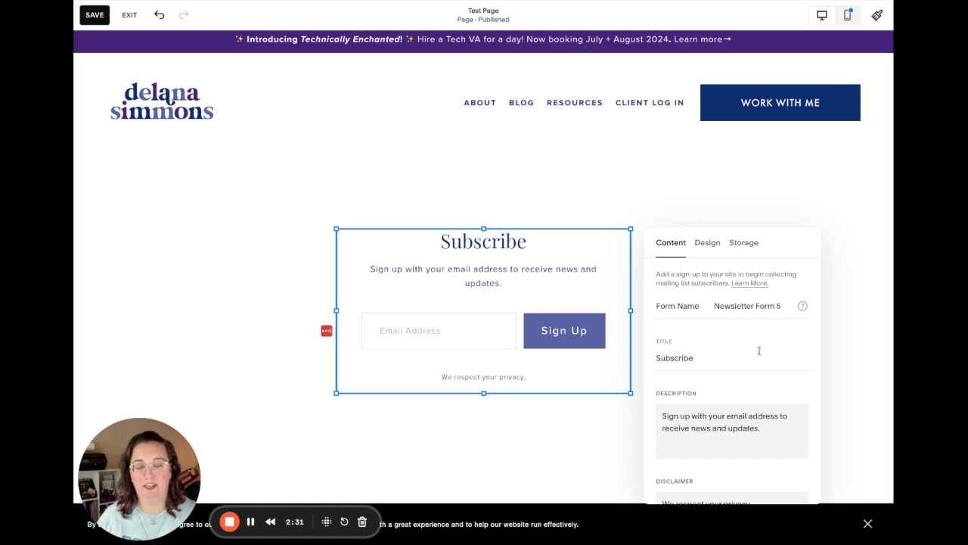
scroll(709, 347, down, 2)
scroll(688, 261, up, 2)
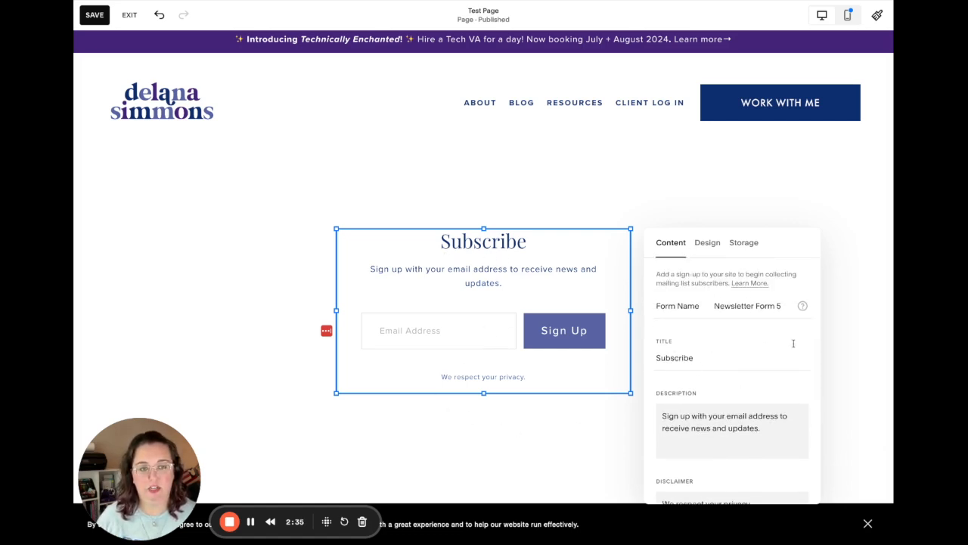
double_click(741, 306)
click(715, 306)
drag(715, 306, 783, 307)
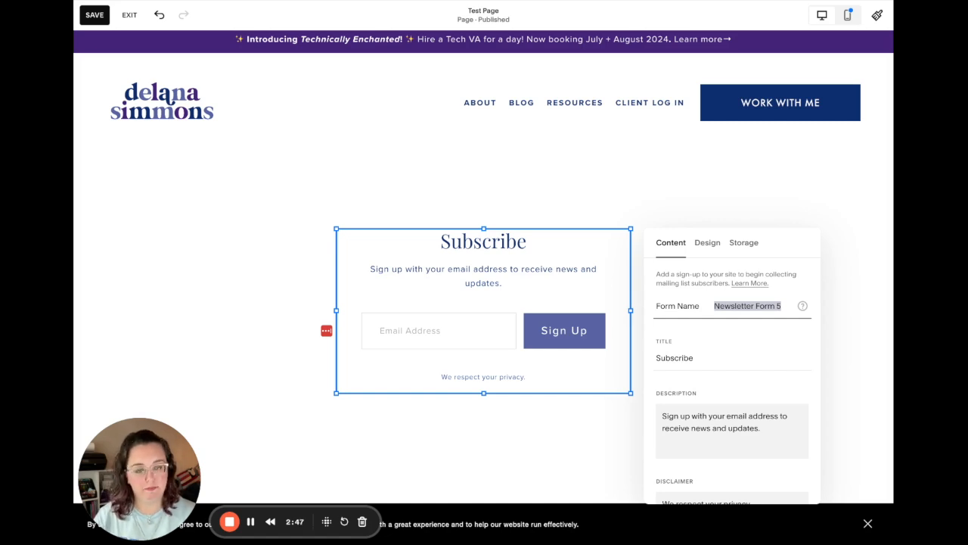
text(Home Page Form)
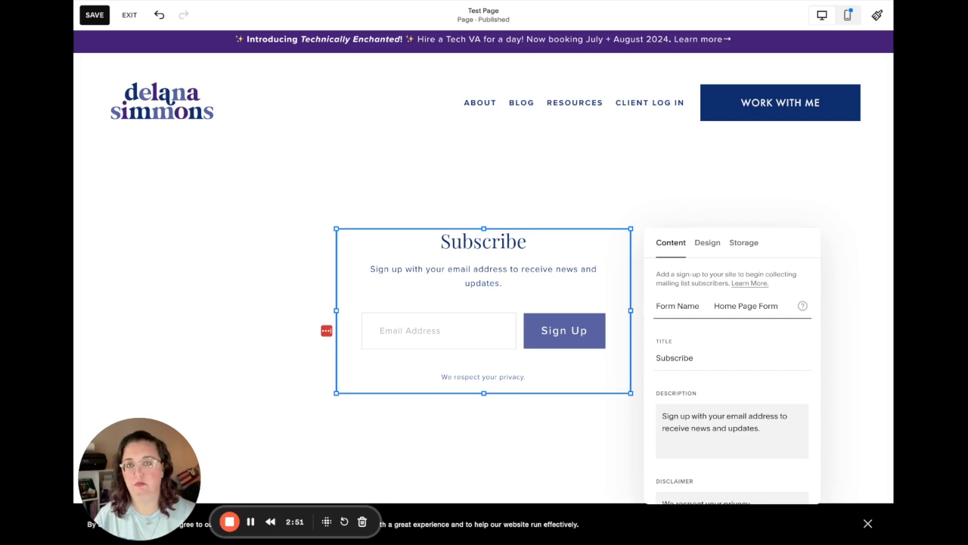
Set the newsletter form's title to "Sign Up For My Newsletter".
click(672, 341)
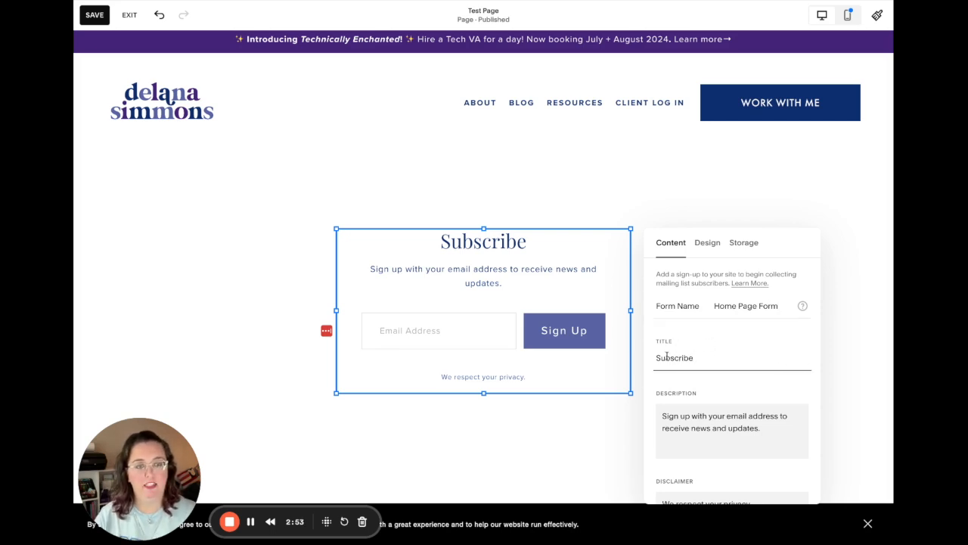
drag(655, 358, 700, 360)
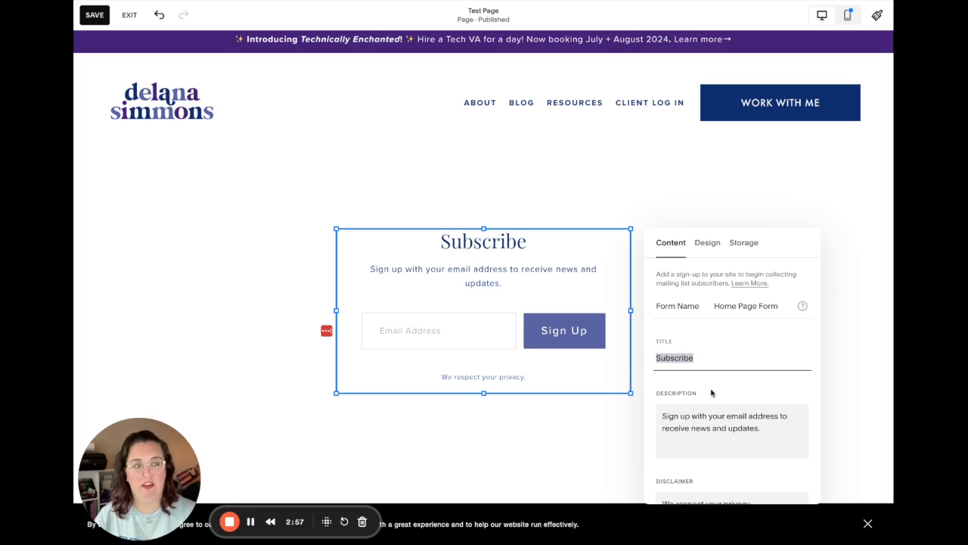
text(Sign Up for m)
key(BackSpace)
key(BackSpace)
key(BackSpace)
key(BackSpace)
key(BackSpace)
text(For My Newsletter)
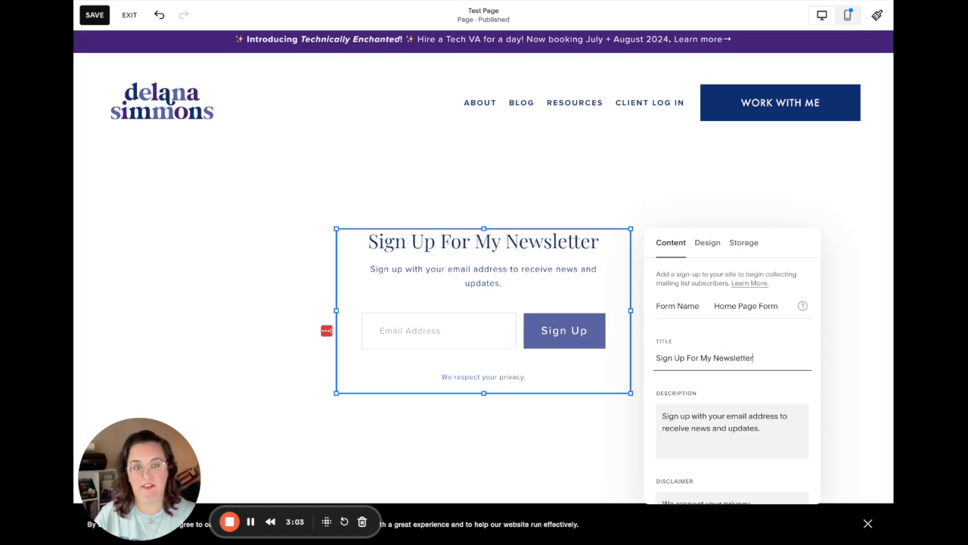
Replace the newsletter form's description with "Join the party and get all the updates every week!".
scroll(754, 406, down, 1)
click(697, 366)
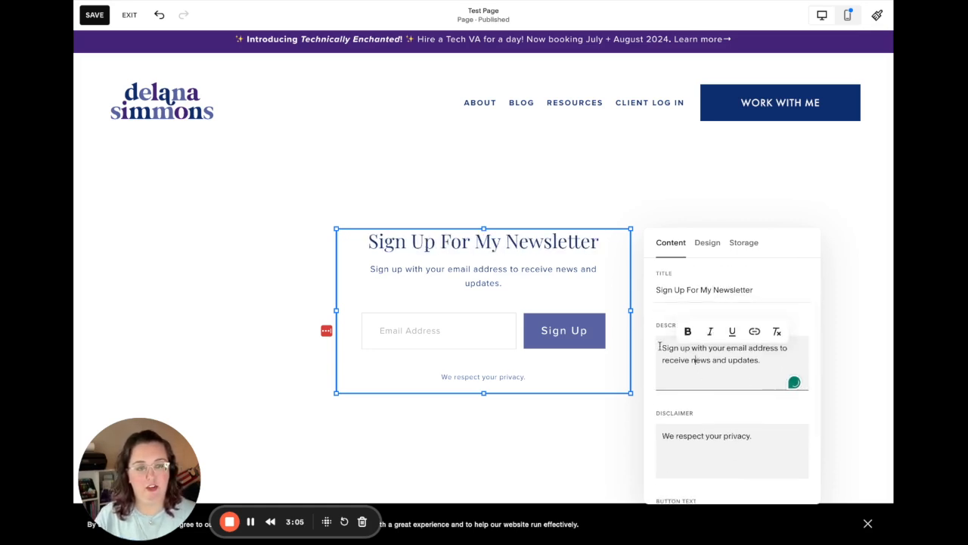
drag(663, 347, 761, 360)
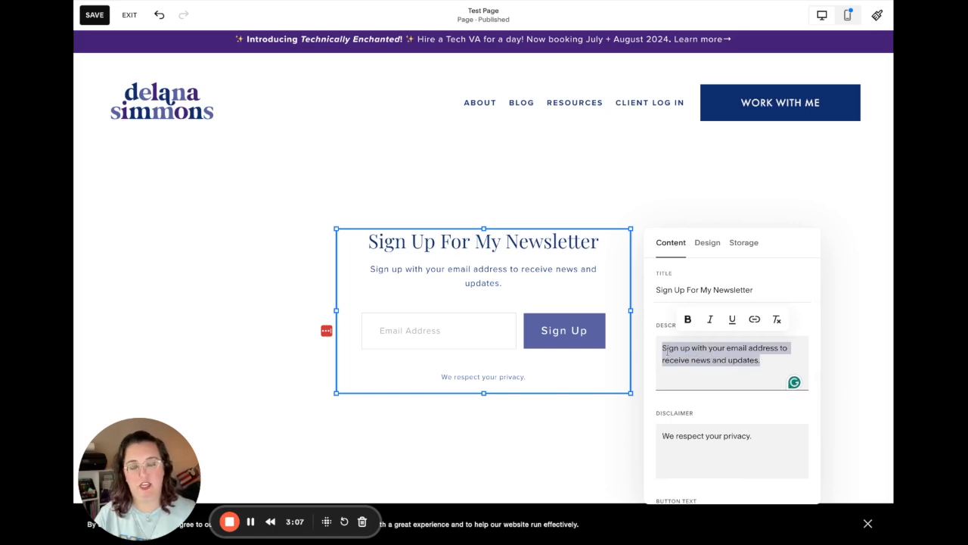
text(Join the pa)
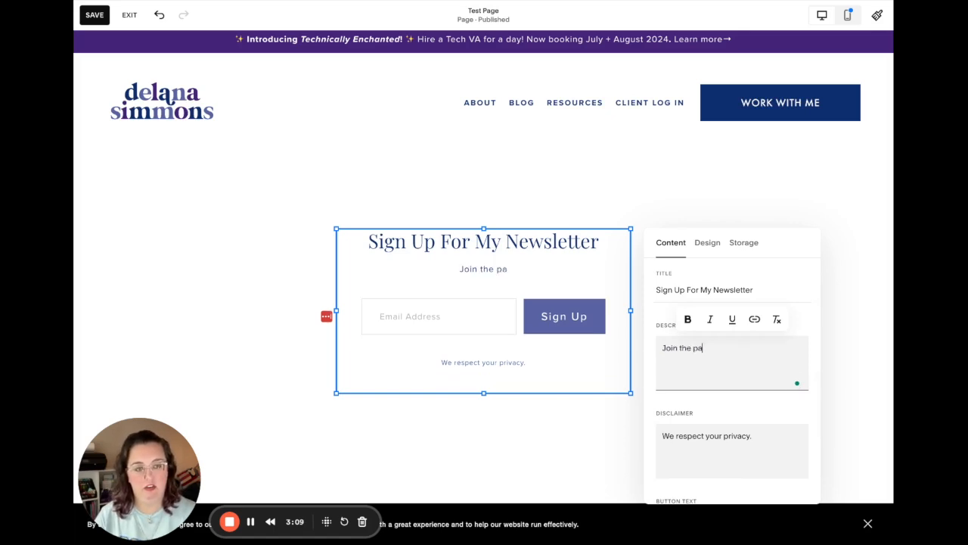
text(rty and get all the u)
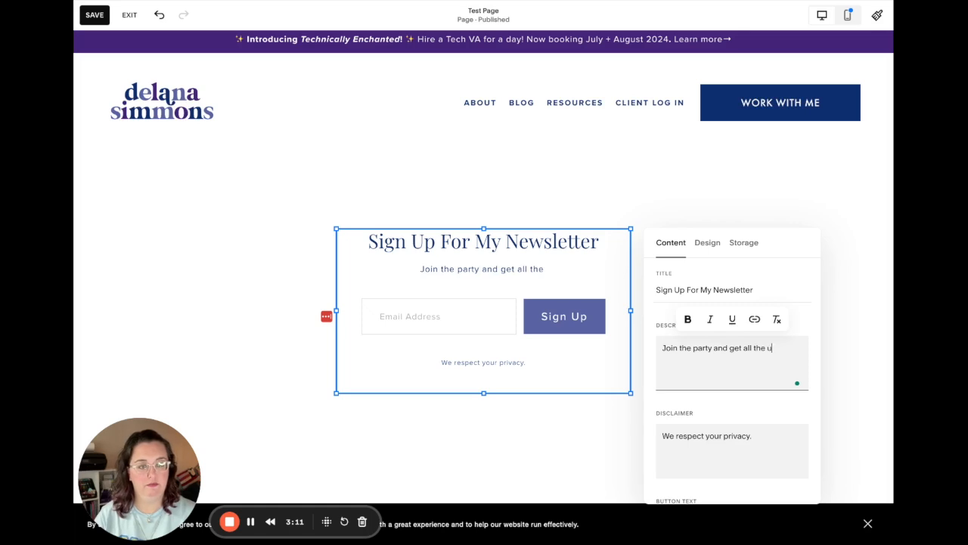
text(pdates every we)
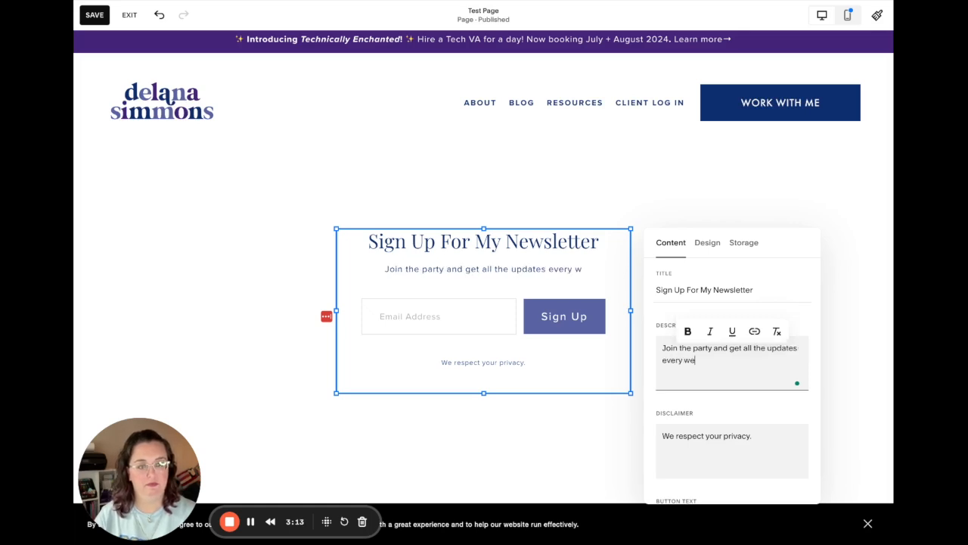
text(ek!)
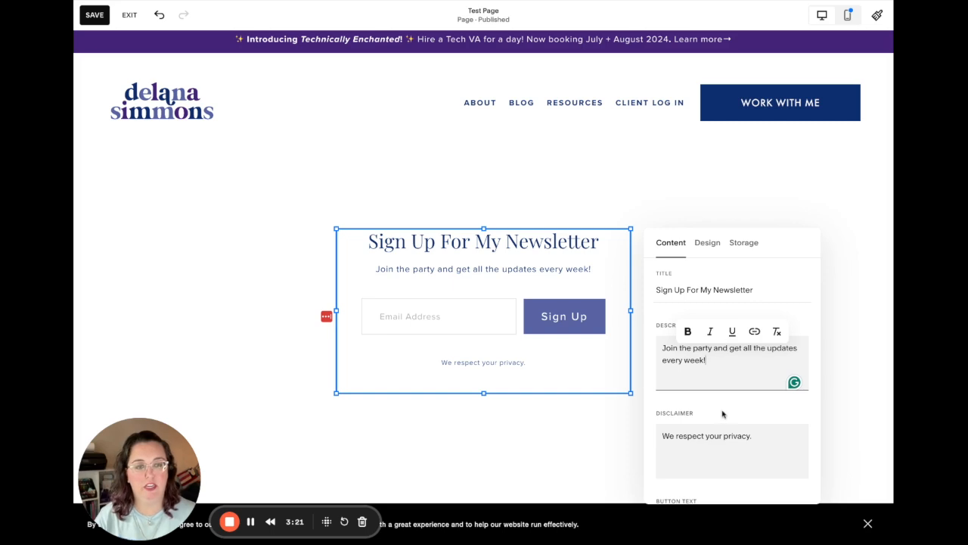
Extend the form's disclaimer to read "We respect your privacy. Unsubscribe anytime.".
scroll(722, 413, down, 3)
click(762, 327)
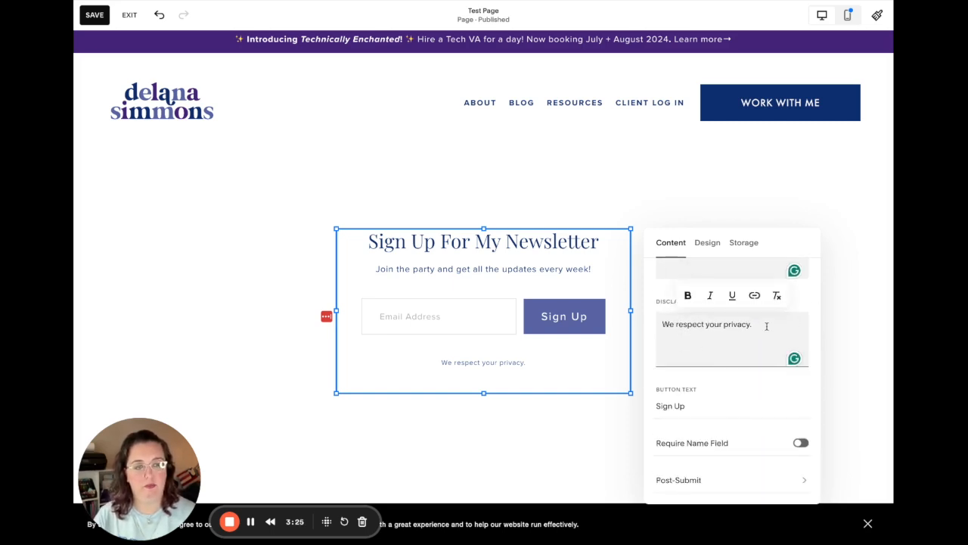
text(Uns)
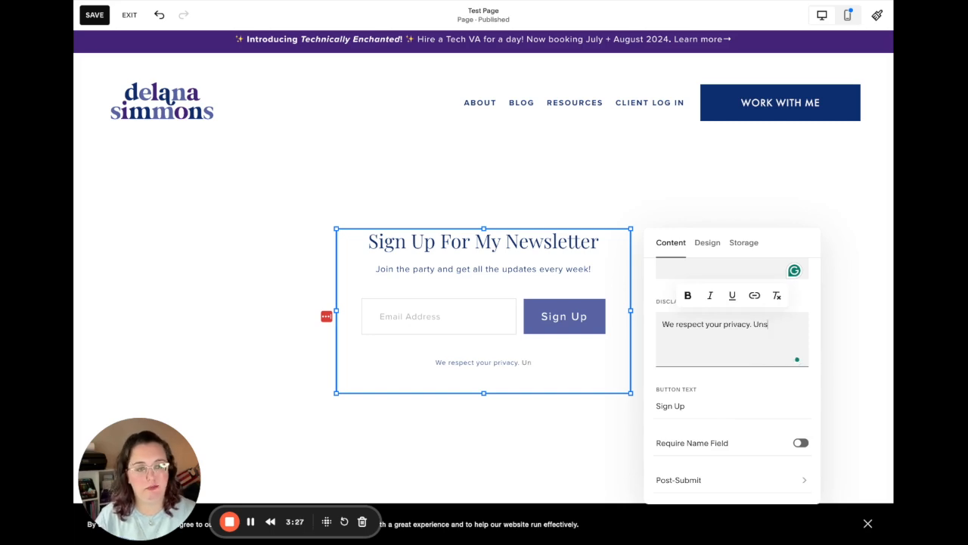
text(ubscribe anytime.)
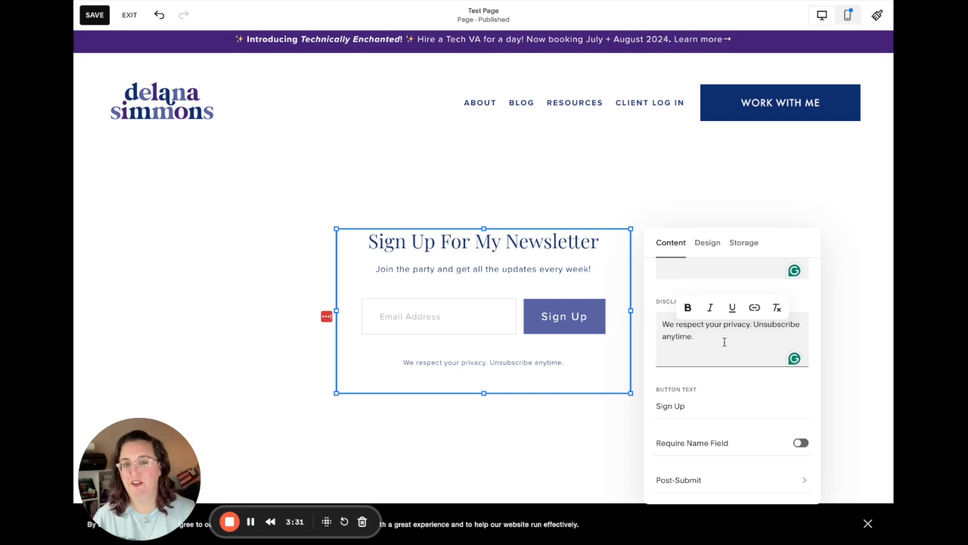
Set the form's button text to "Yes! Send it to me!".
click(650, 372)
drag(679, 405, 657, 406)
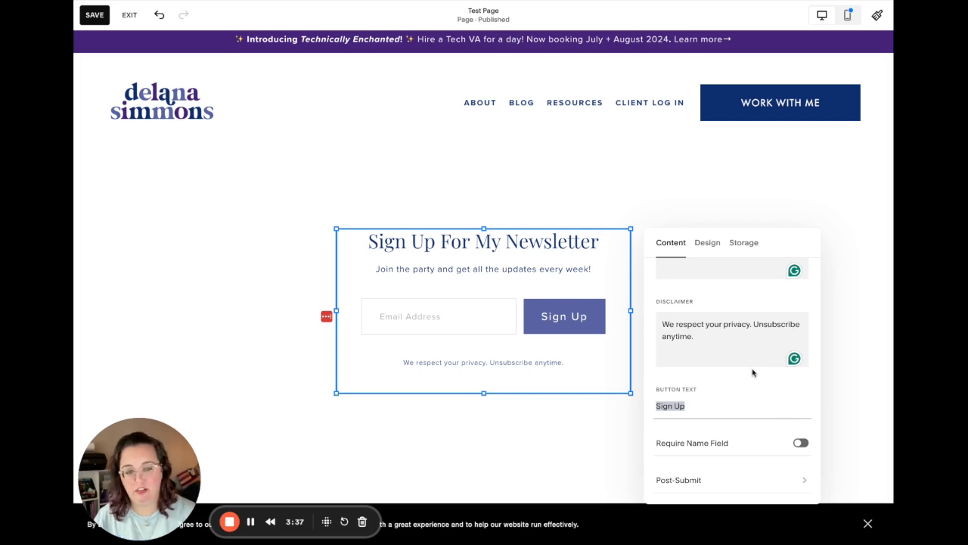
text(Yes! Send it to me!)
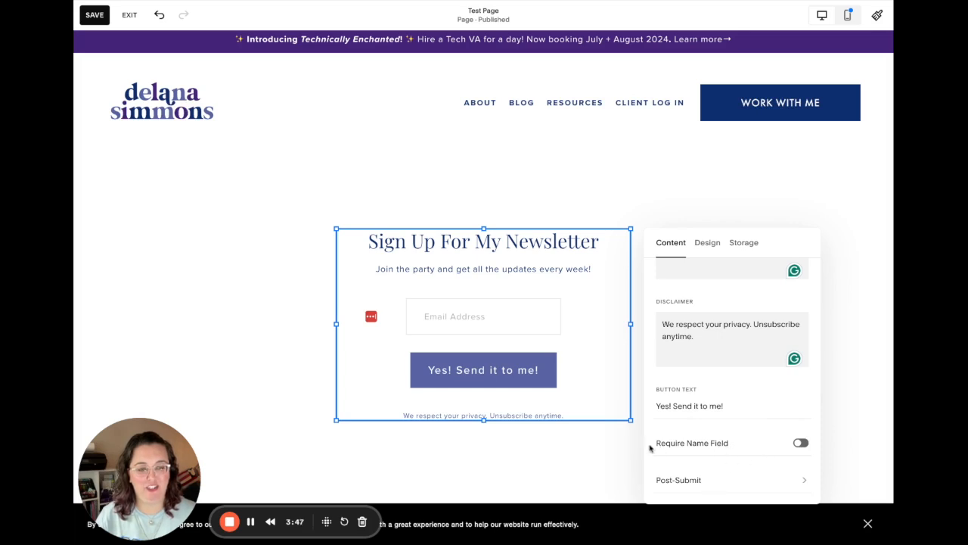
Try the form with the required name field enabled and switch that option back off.
click(800, 445)
scroll(535, 356, down, 2)
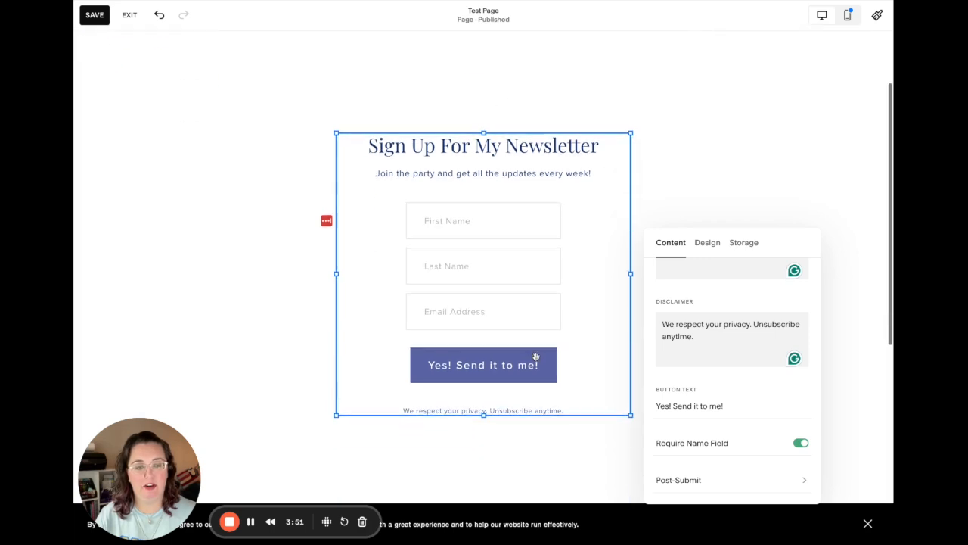
scroll(536, 356, down, 1)
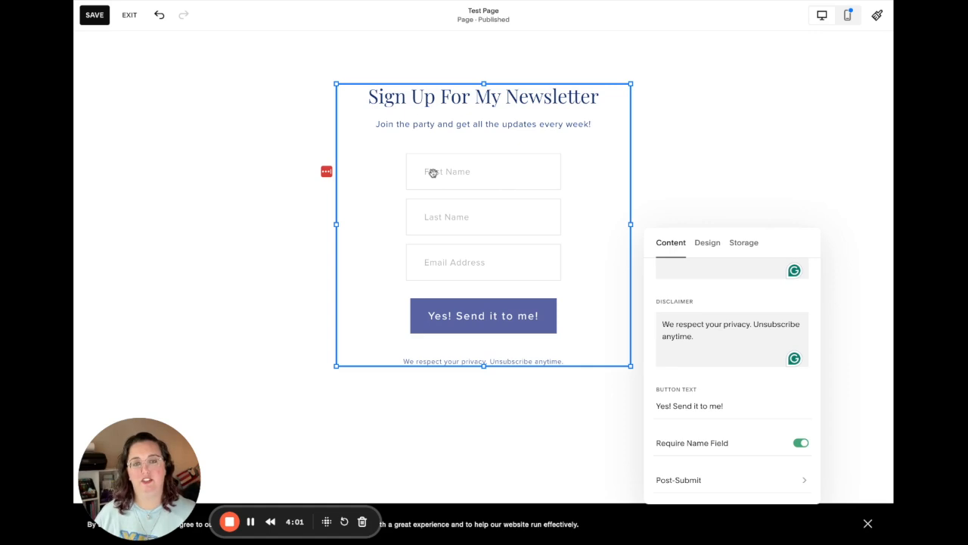
click(800, 443)
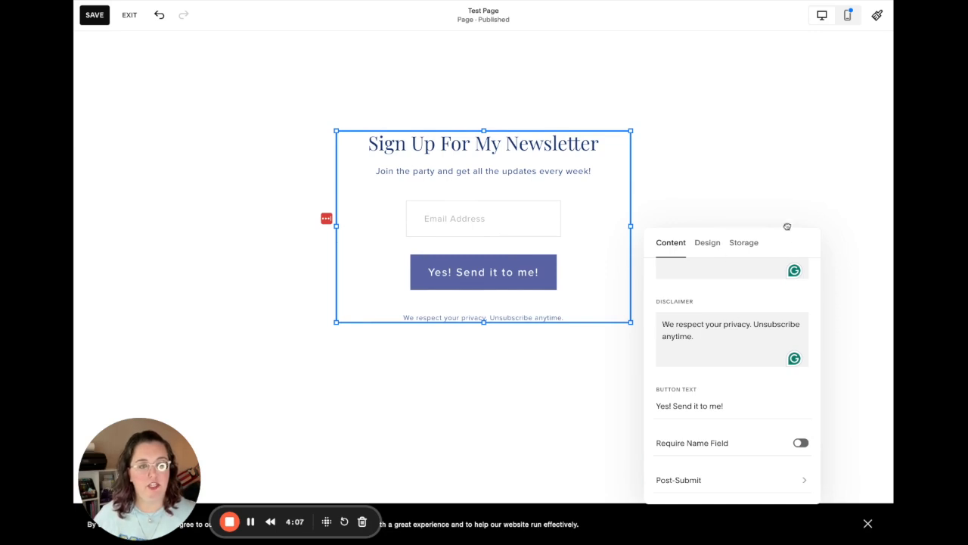
Set the form's post-submit message to "Thank you for signing up! Check your inbox for your free gift.".
drag(788, 237, 789, 146)
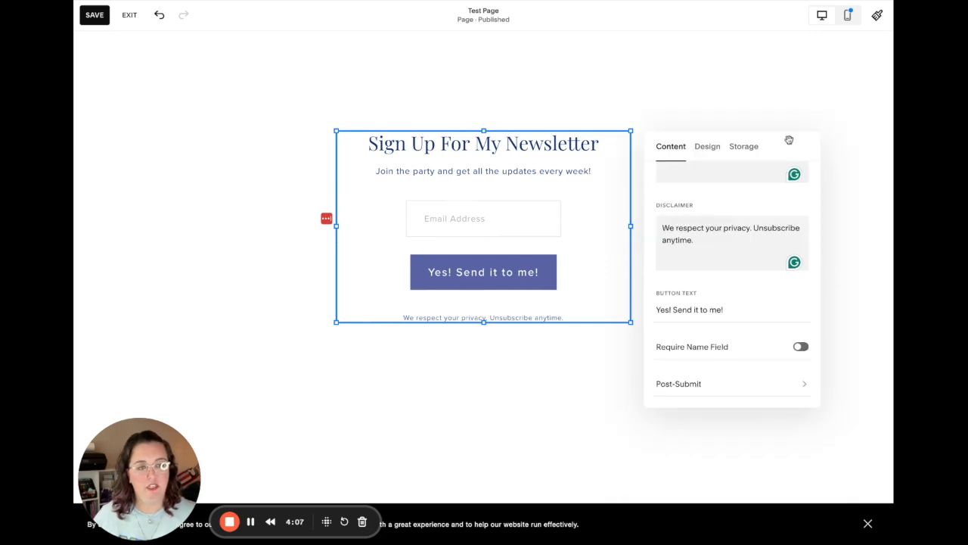
click(699, 385)
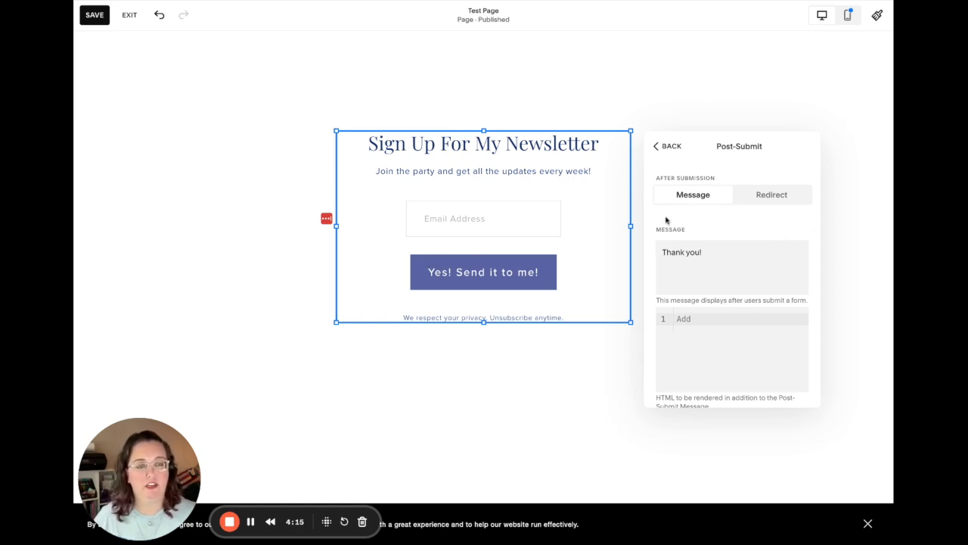
click(714, 250)
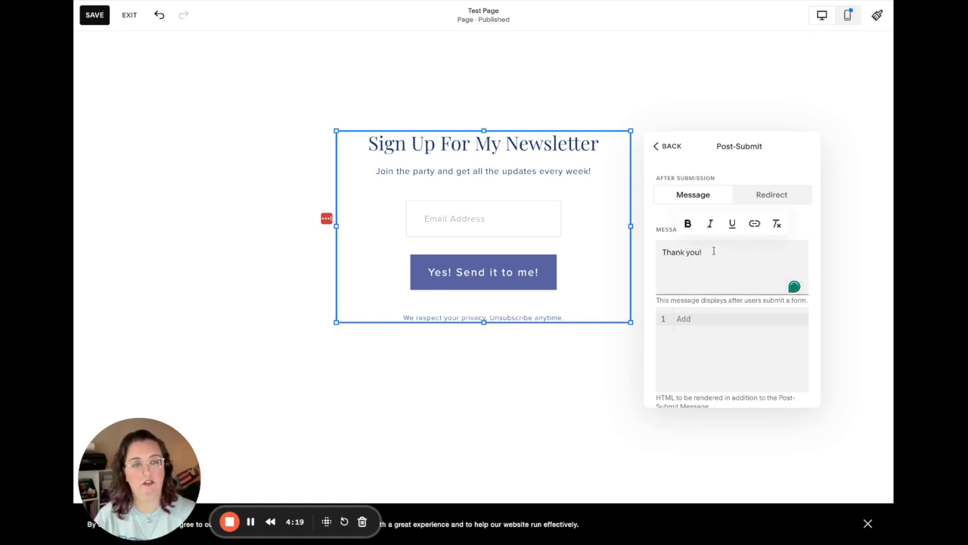
key(BackSpace)
text(for sig)
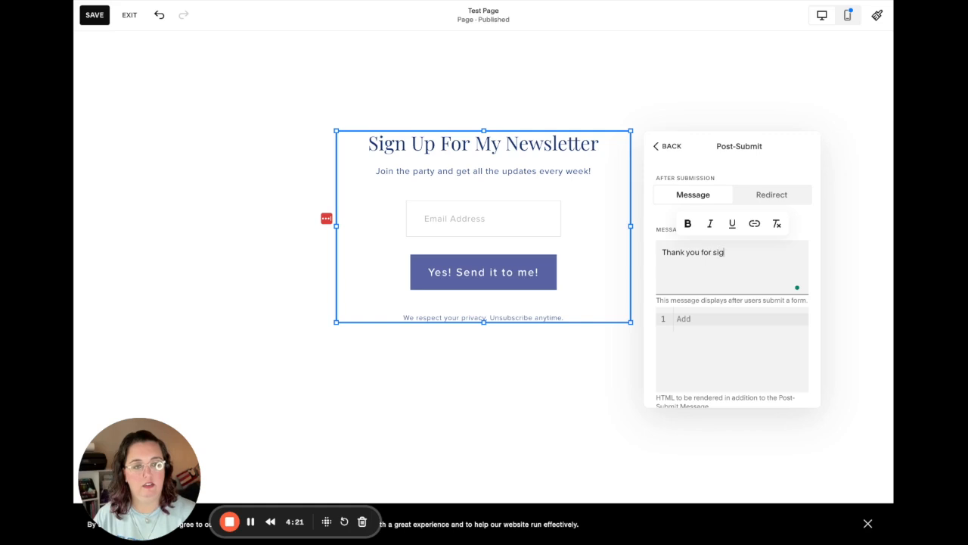
text(ning up! Check your inbox for your free gift.)
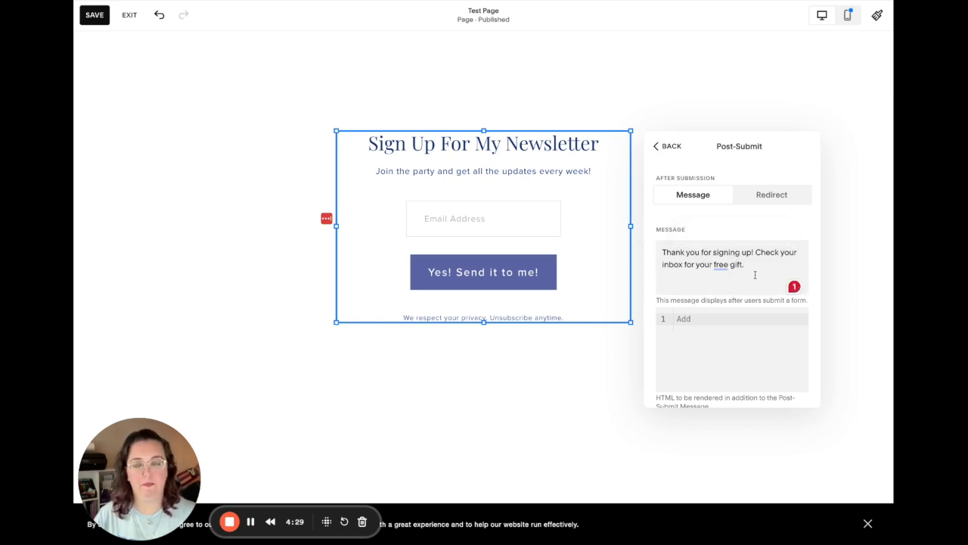
Set the form to redirect after submission to the "Hire a Tech Virtual Assistant" page (/work-with-me) and close the block settings.
click(766, 197)
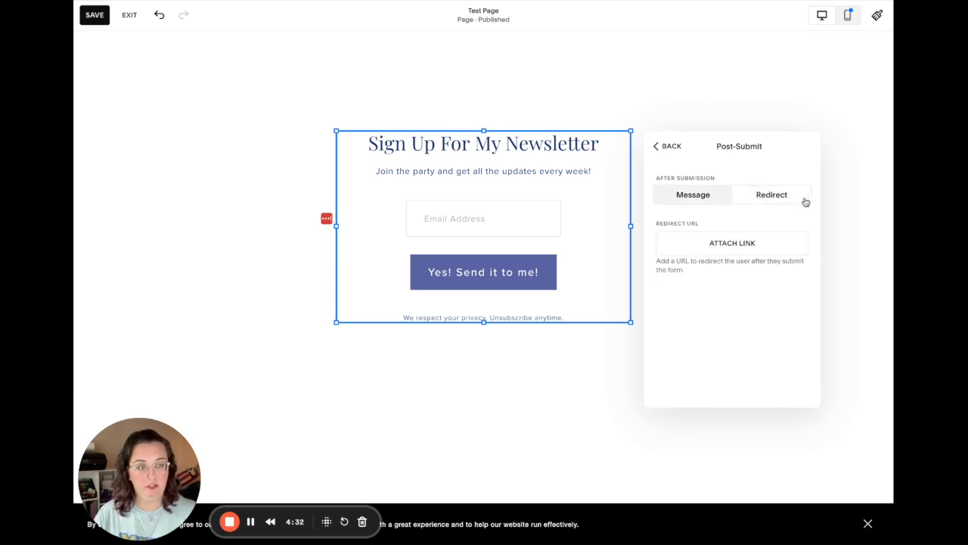
click(731, 244)
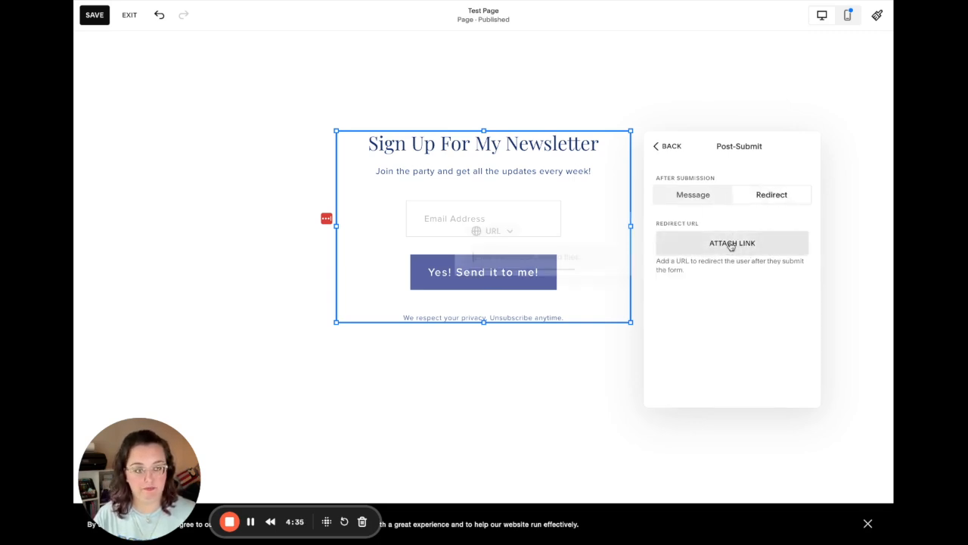
text(work)
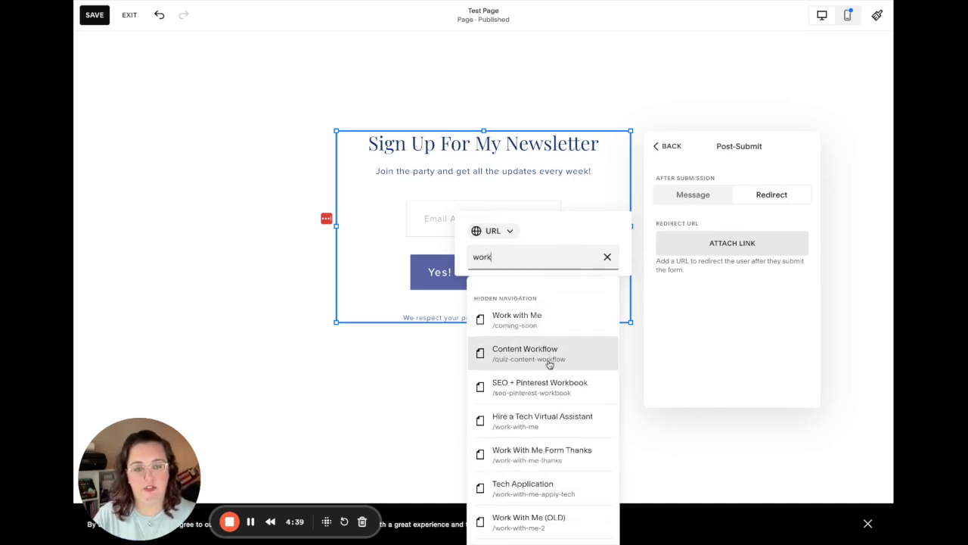
click(542, 423)
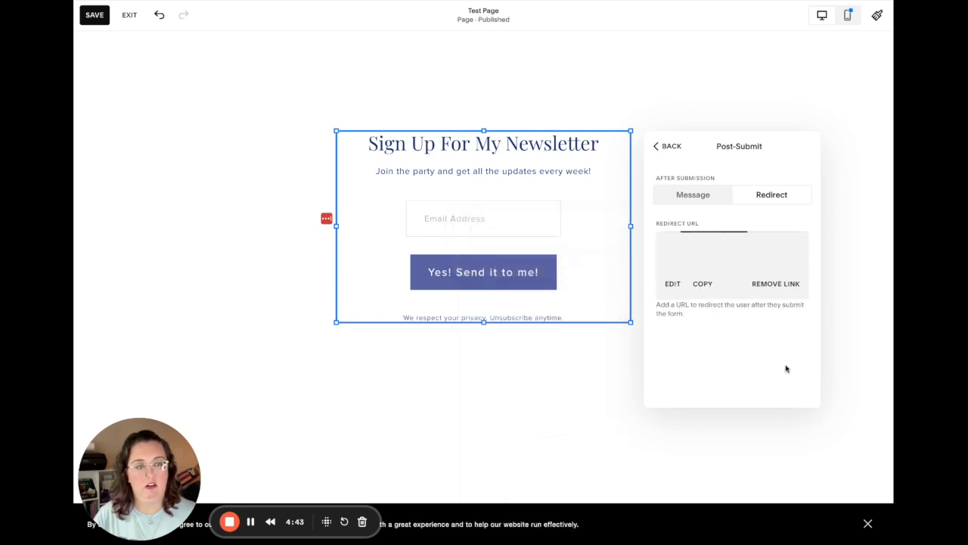
click(666, 147)
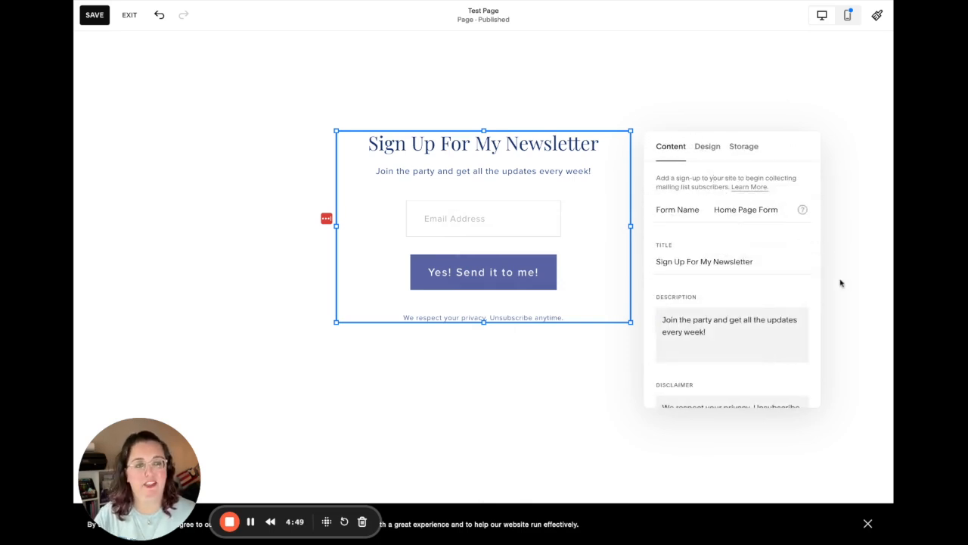
click(866, 226)
Reopen the newsletter block's design settings, try the side alignments, and set a Stack layout with centred alignment.
click(517, 215)
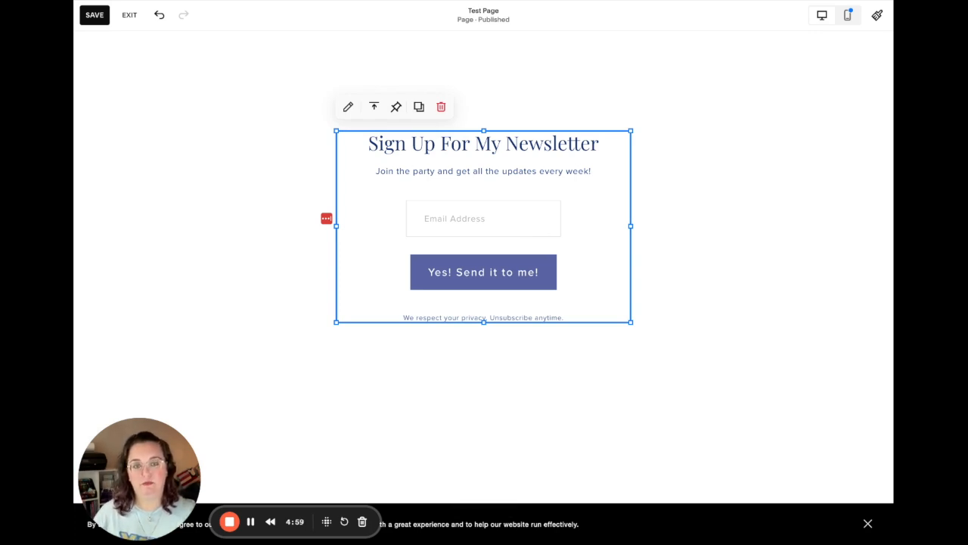
double_click(588, 247)
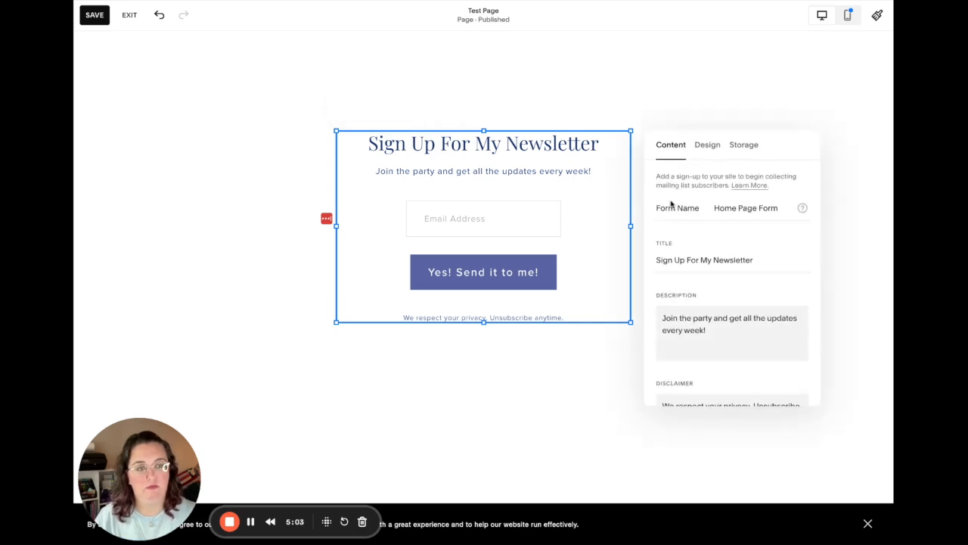
click(709, 149)
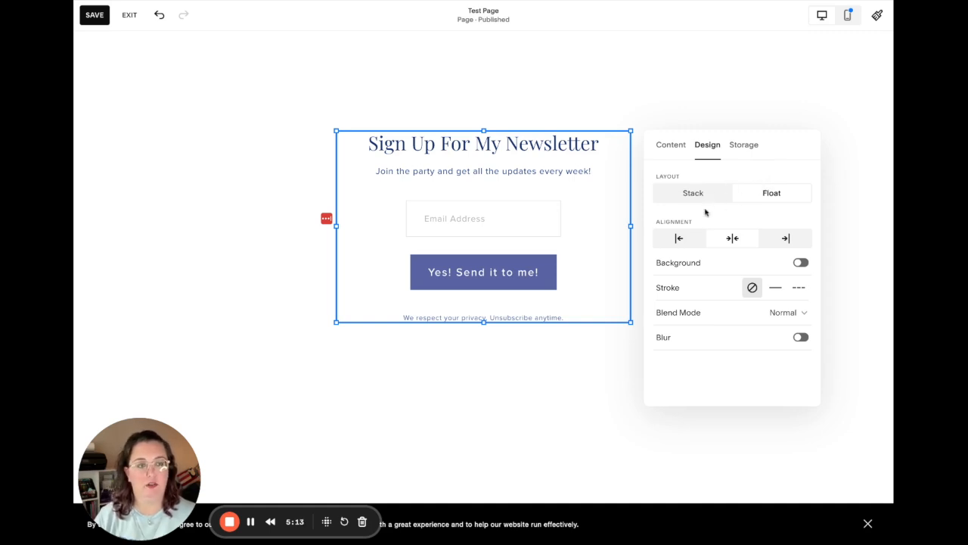
click(773, 194)
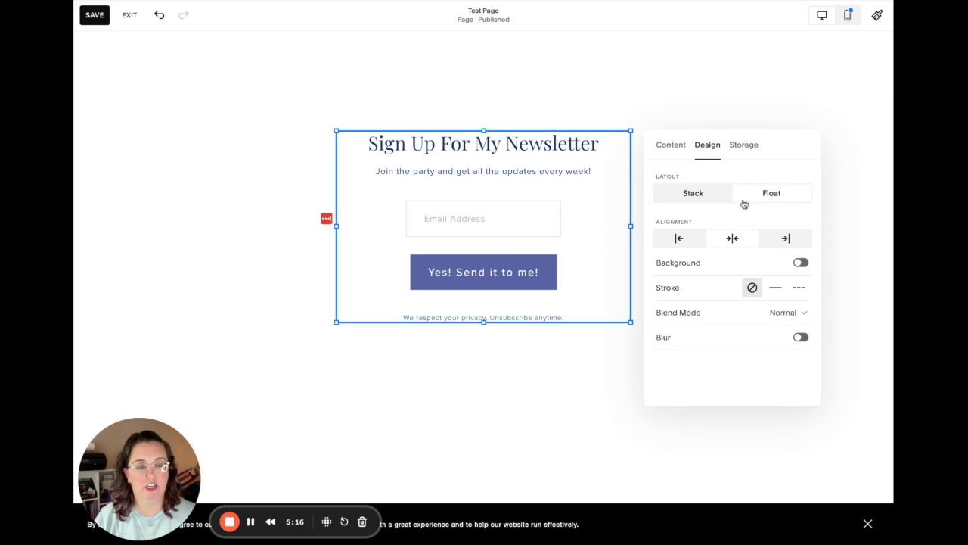
click(679, 239)
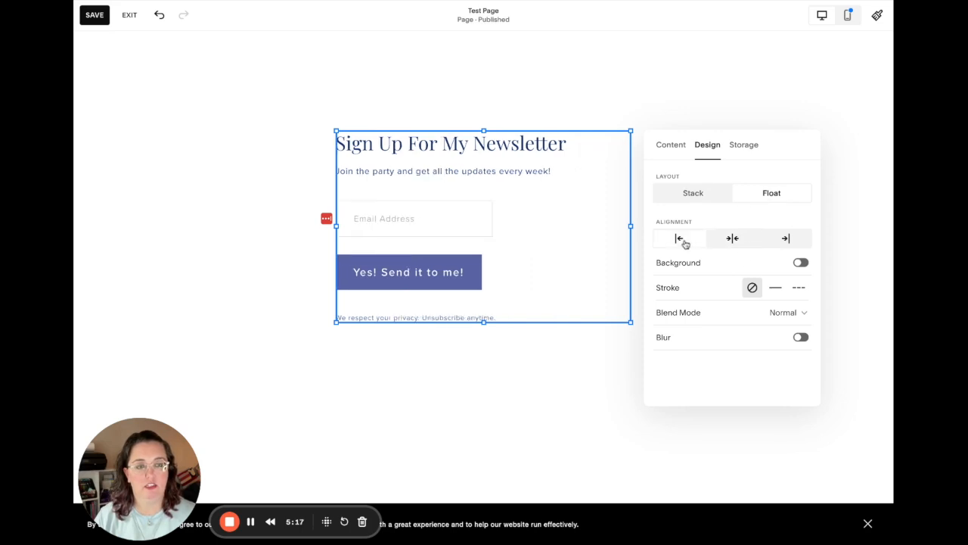
click(782, 240)
click(696, 193)
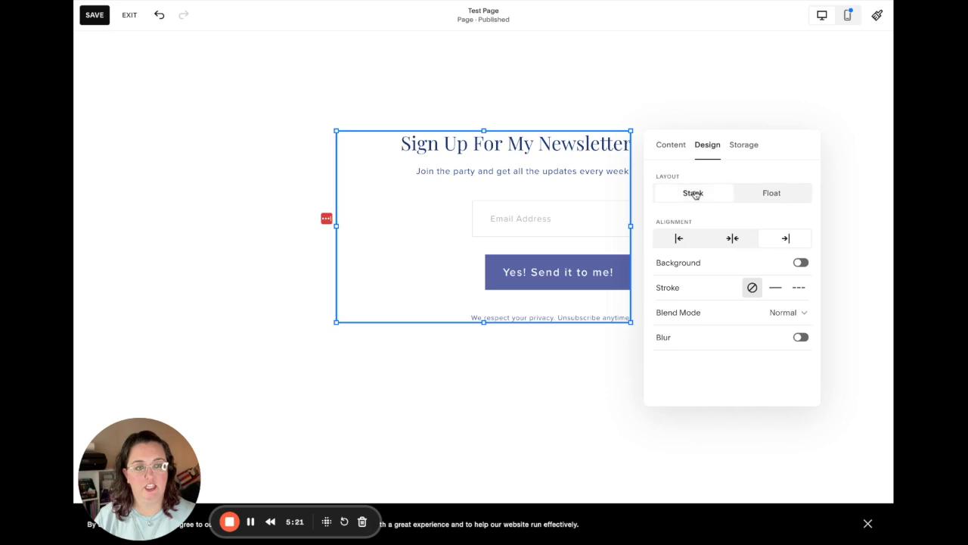
click(728, 242)
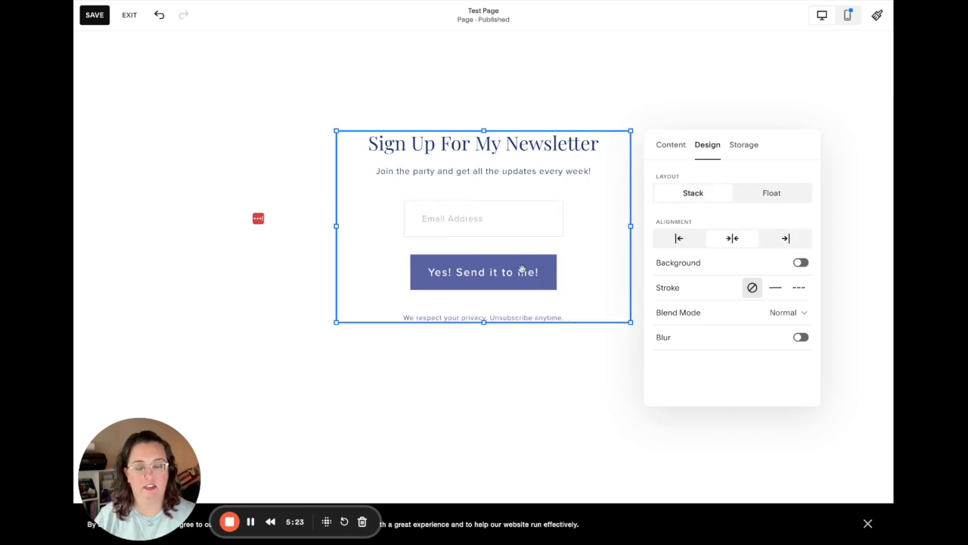
Try a background and solid and dashed strokes on the newsletter block, restoring no background and no stroke.
click(800, 264)
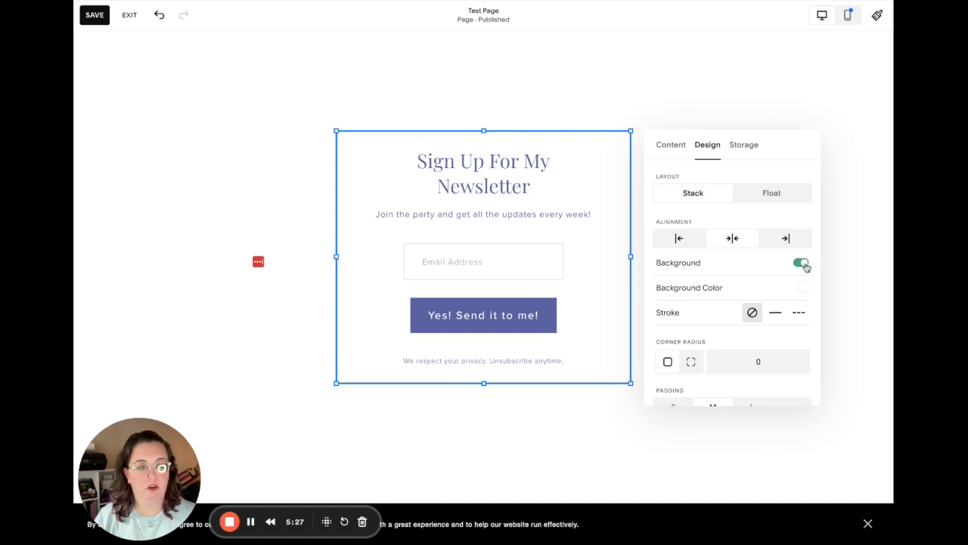
click(802, 264)
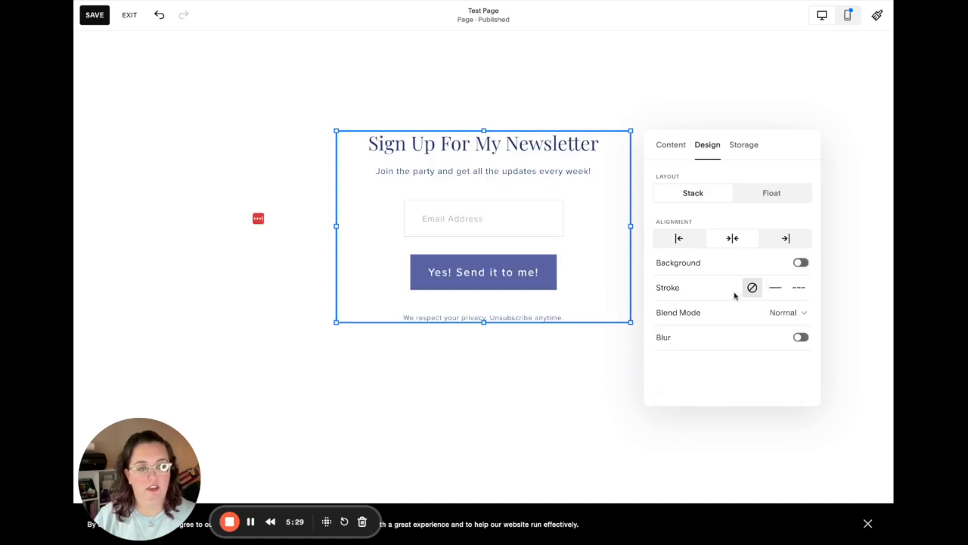
click(774, 290)
click(799, 290)
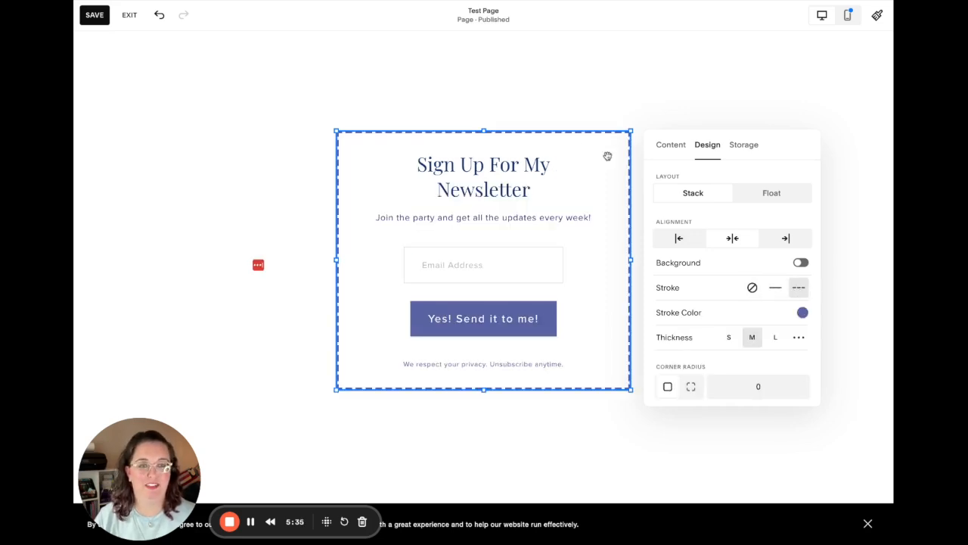
click(775, 293)
click(754, 289)
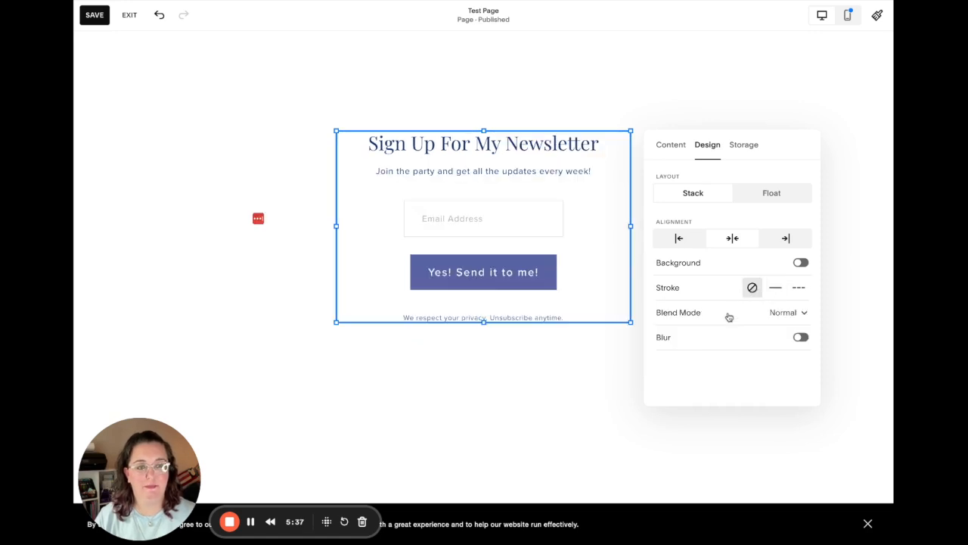
View the newsletter block's blend modes, keeping Normal, and try the blur effect before turning it off and closing the block settings.
click(796, 317)
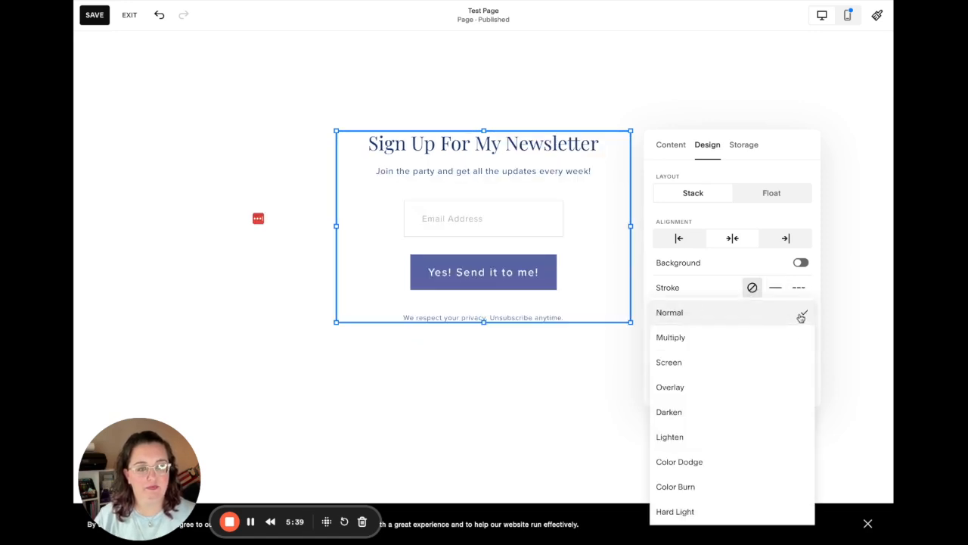
click(802, 317)
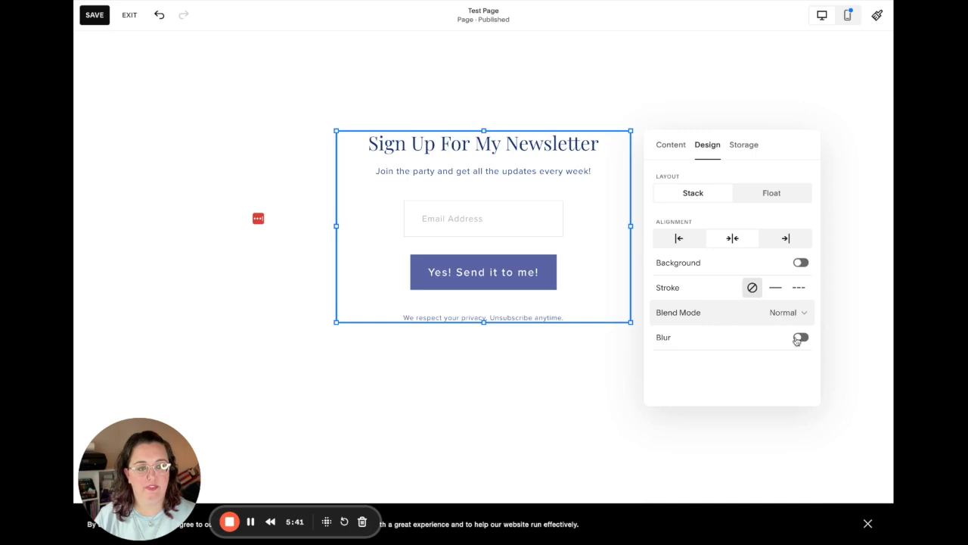
click(802, 338)
scroll(764, 342, down, 2)
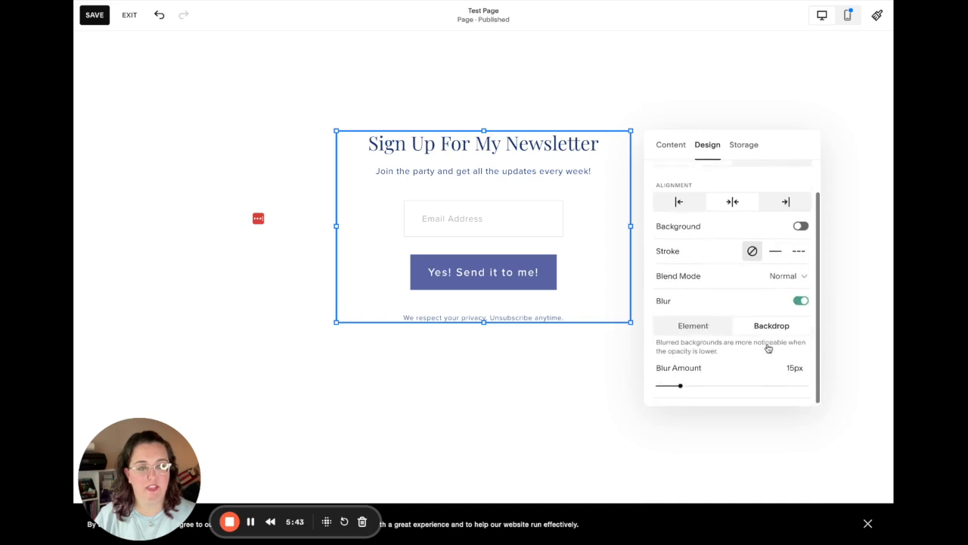
scroll(787, 344, up, 2)
click(805, 339)
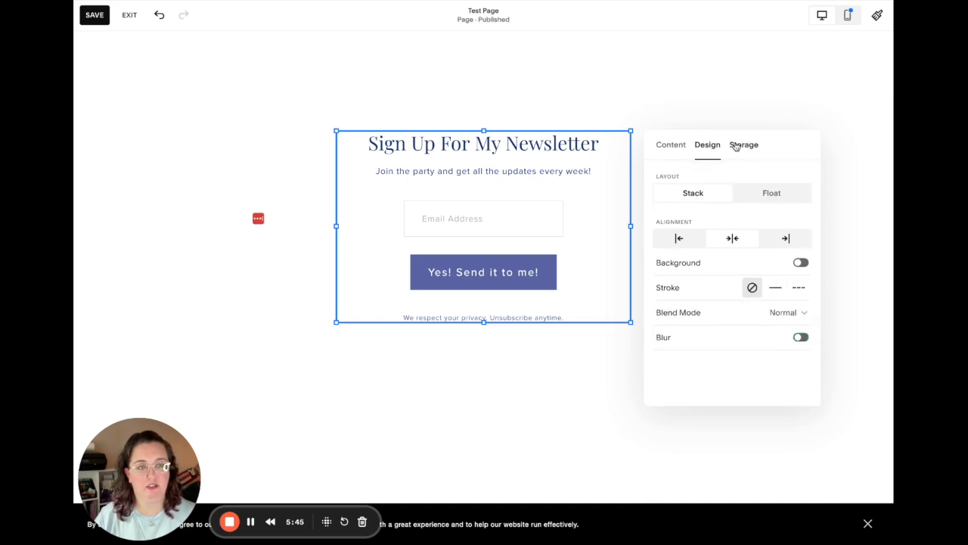
click(620, 102)
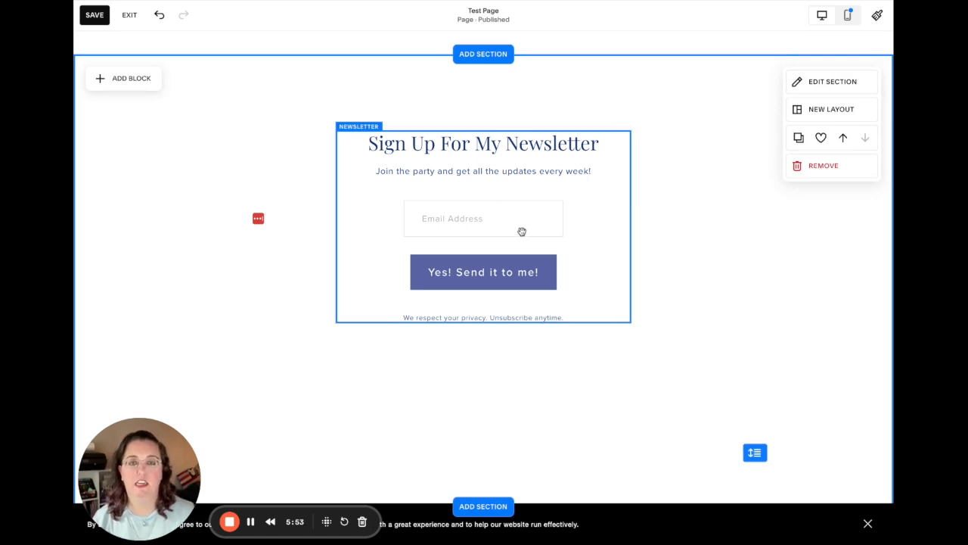
Apply the Light 1 color theme to the section containing the newsletter block.
click(809, 84)
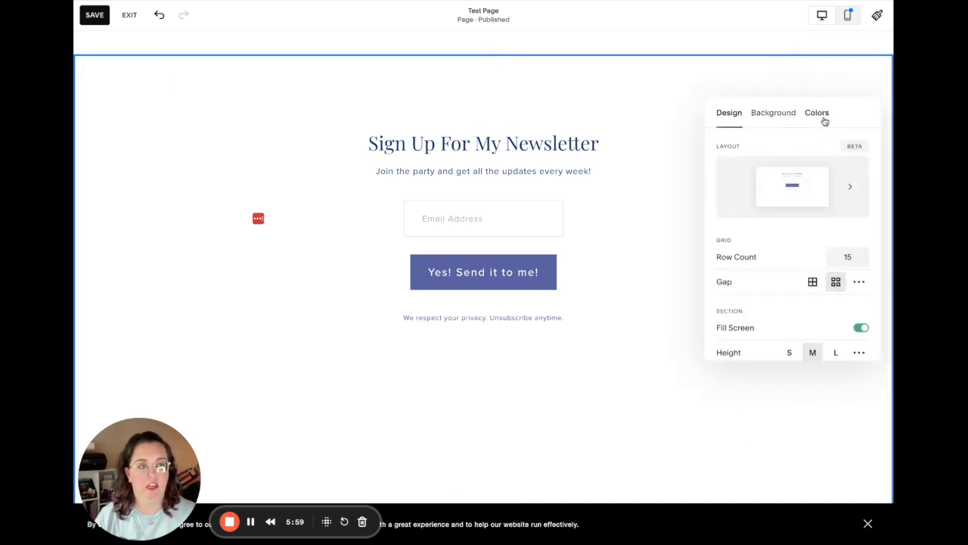
click(824, 113)
scroll(800, 281, down, 3)
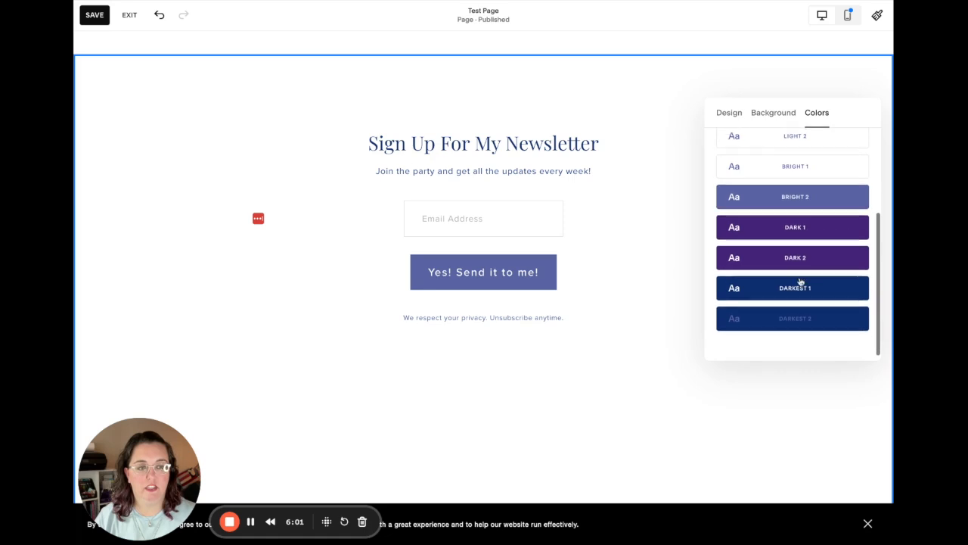
scroll(789, 264, up, 5)
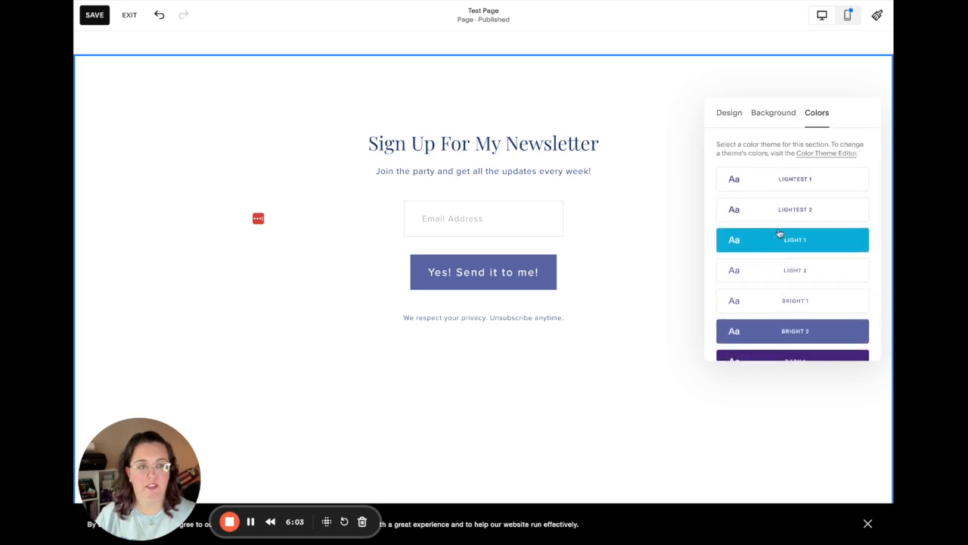
click(781, 242)
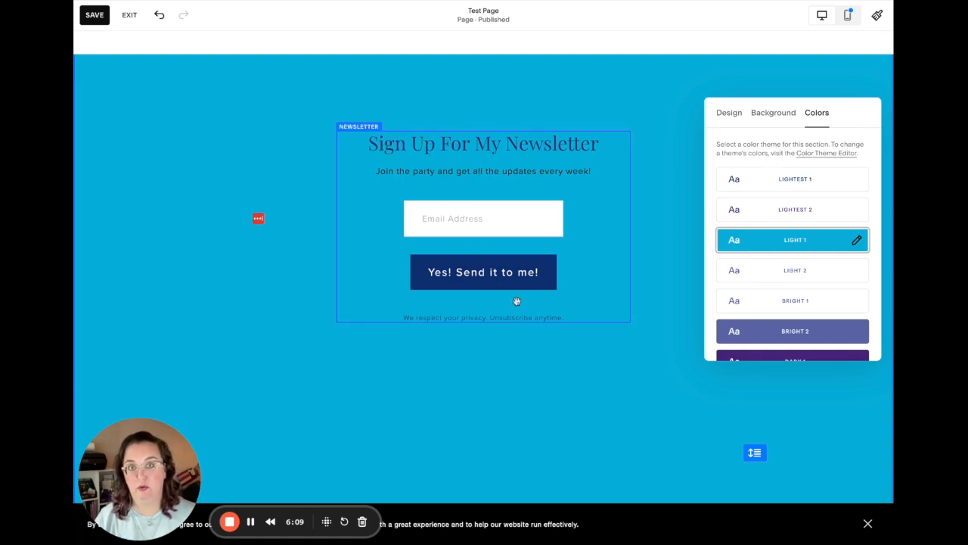
Open the Light 1 color theme for editing and look through its text, button, gallery and list section colors.
click(856, 241)
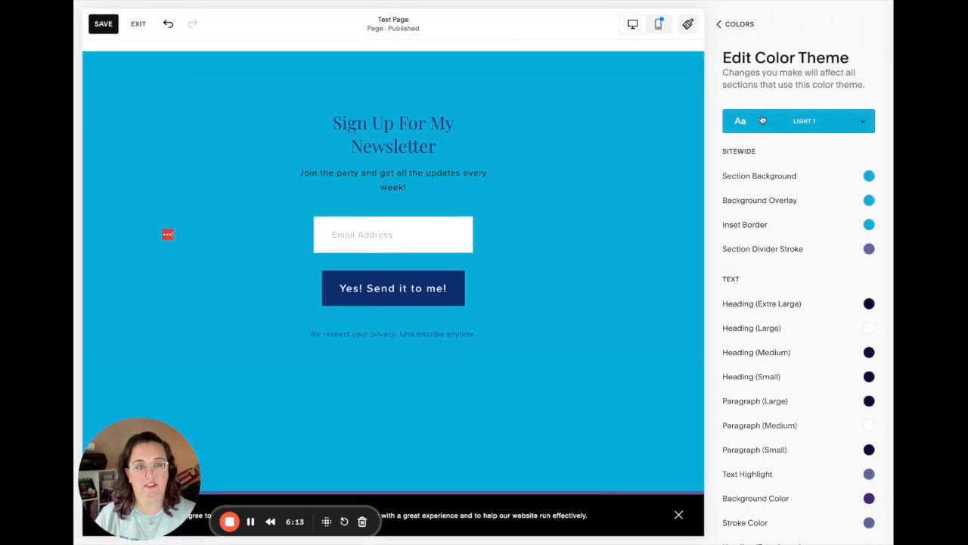
scroll(795, 272, down, 5)
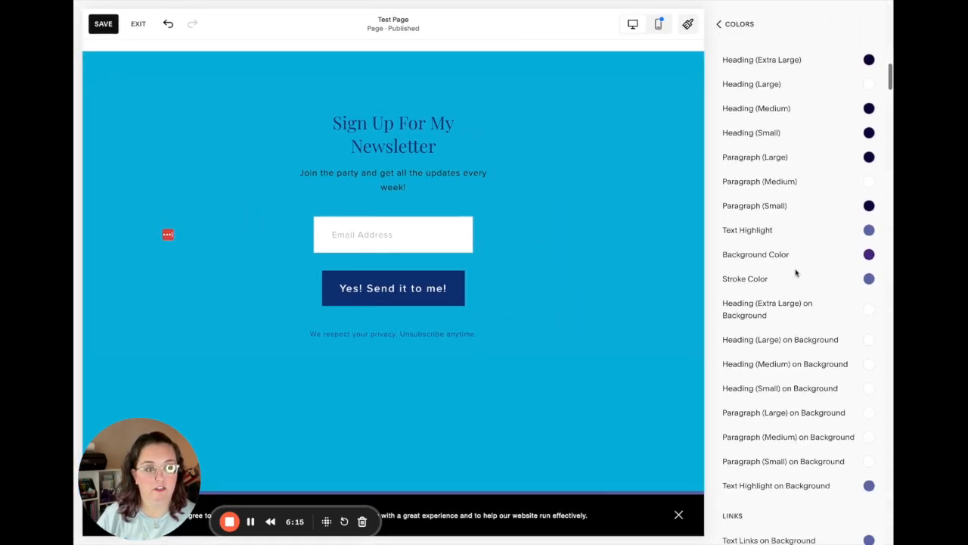
scroll(795, 272, down, 6)
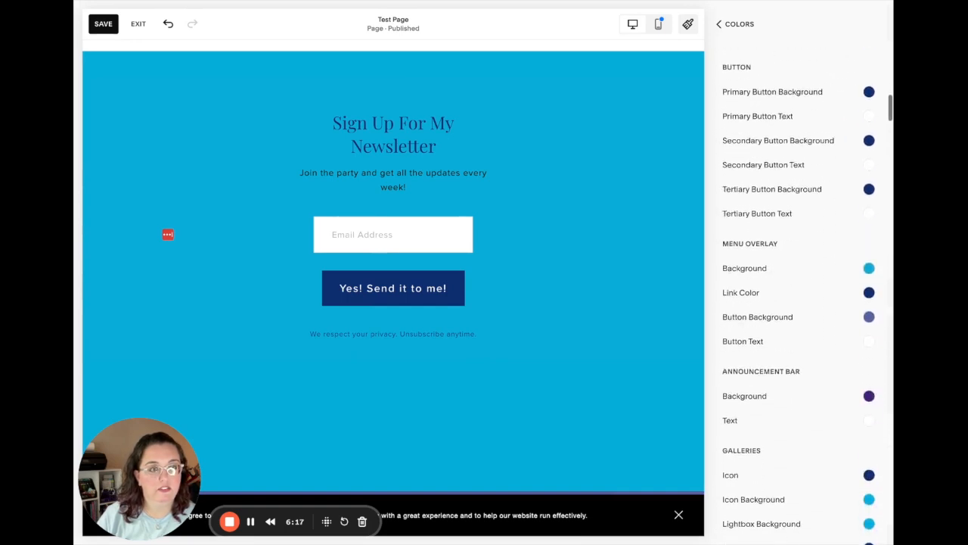
scroll(796, 272, down, 5)
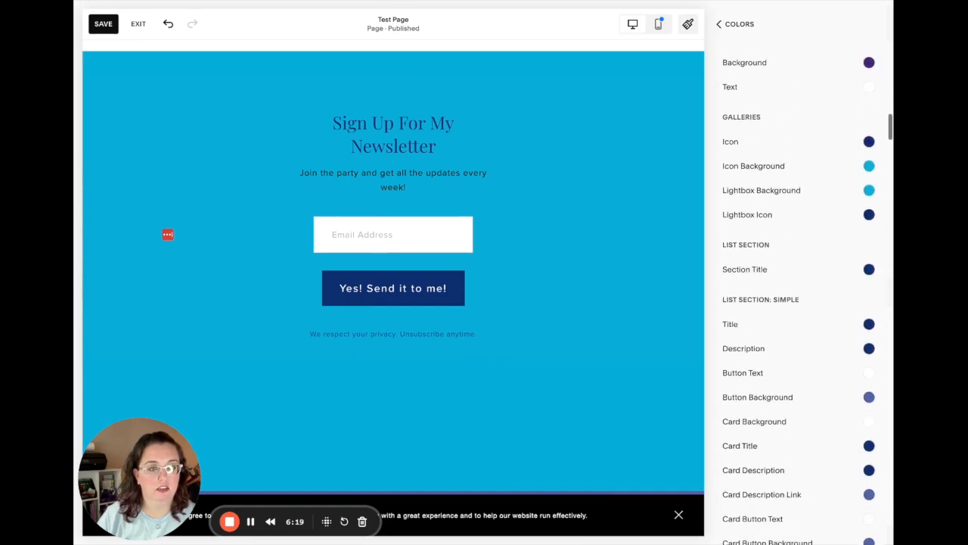
scroll(796, 272, down, 5)
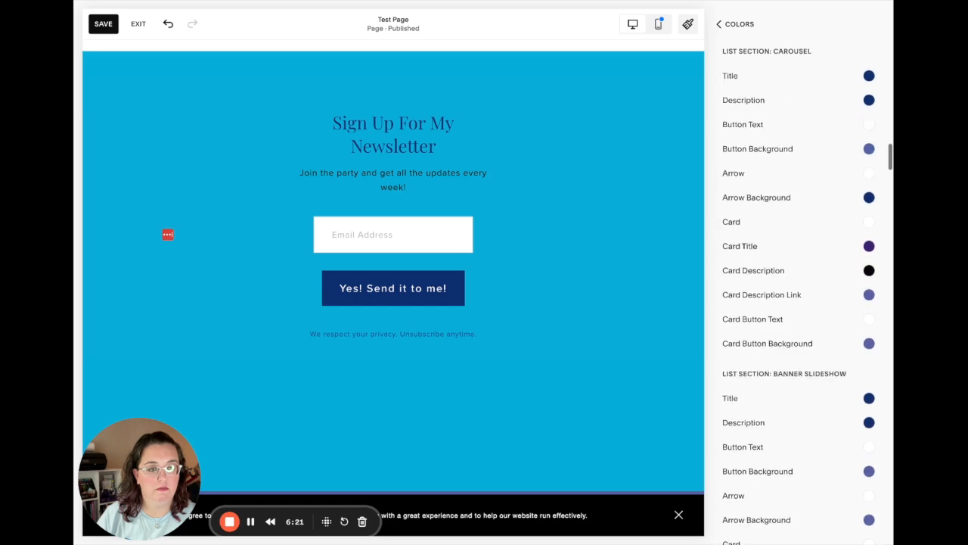
scroll(795, 273, down, 1)
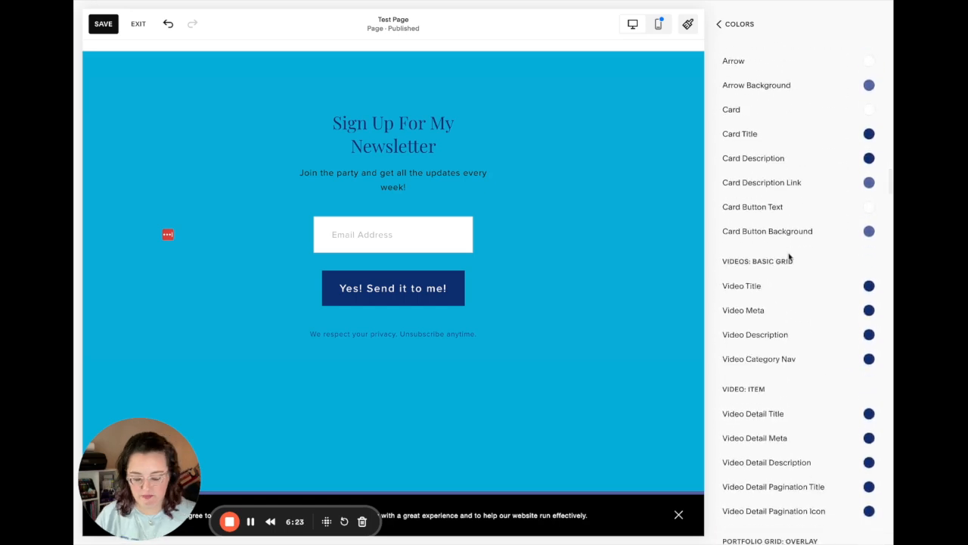
Search the color theme settings for "form", examine the form field, background and text colors, and leave Site Styles.
text(form)
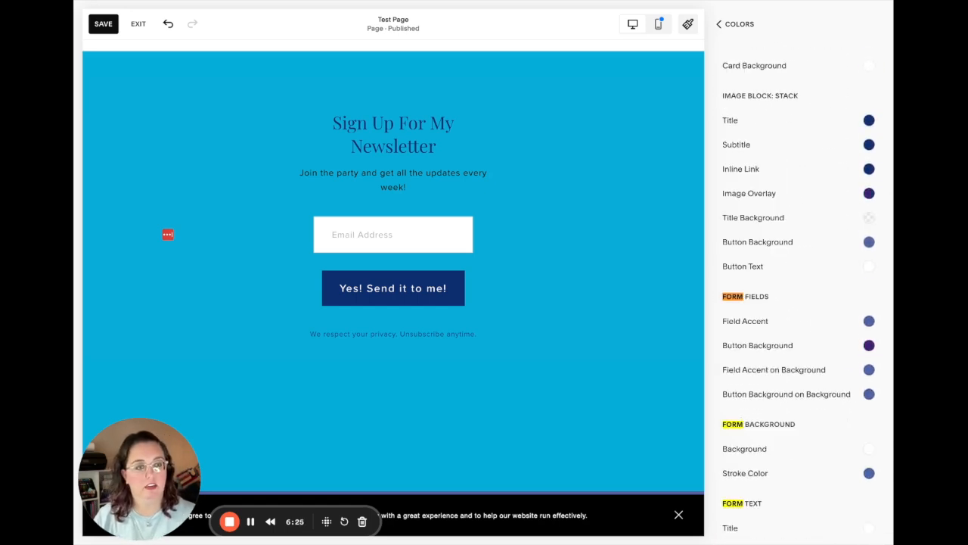
scroll(779, 317, down, 1)
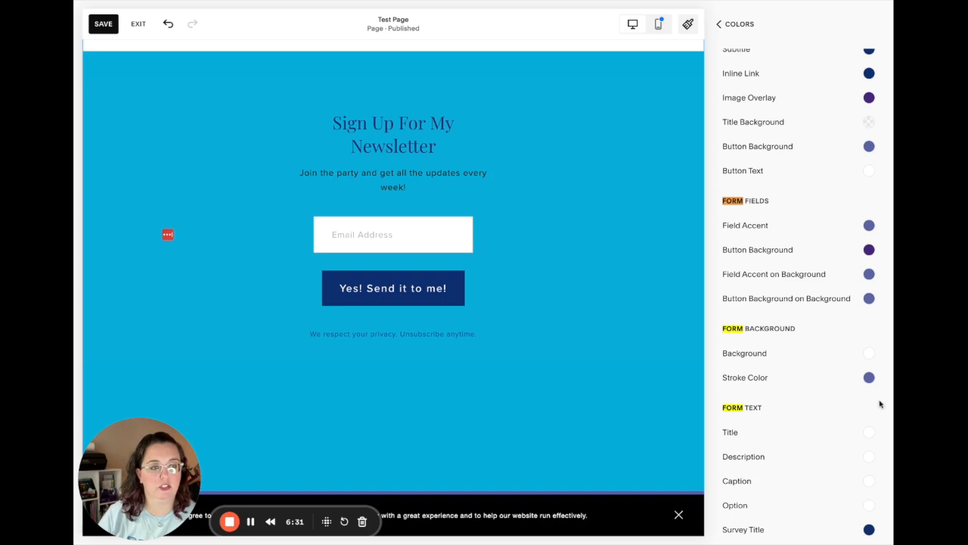
scroll(876, 469, down, 1)
scroll(872, 471, down, 1)
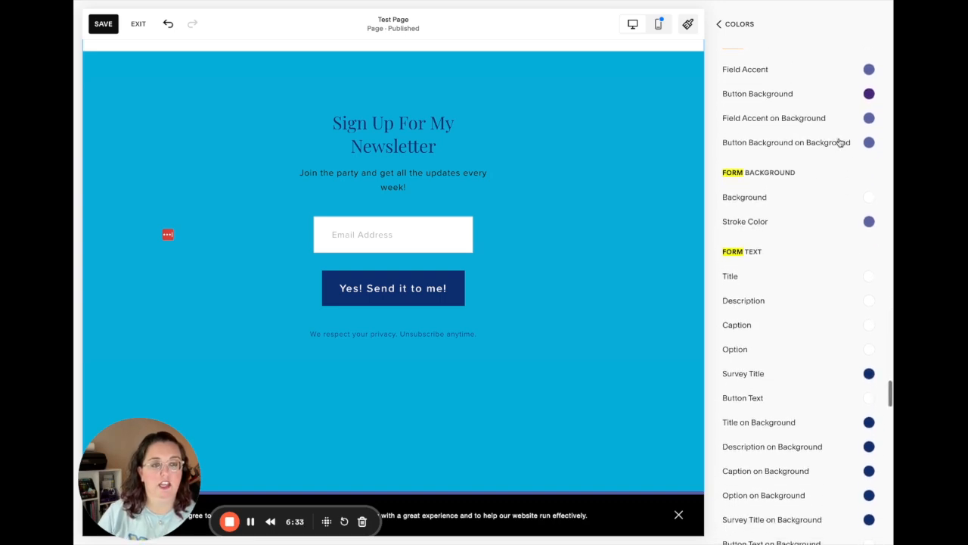
scroll(839, 372, up, 2)
scroll(841, 372, up, 1)
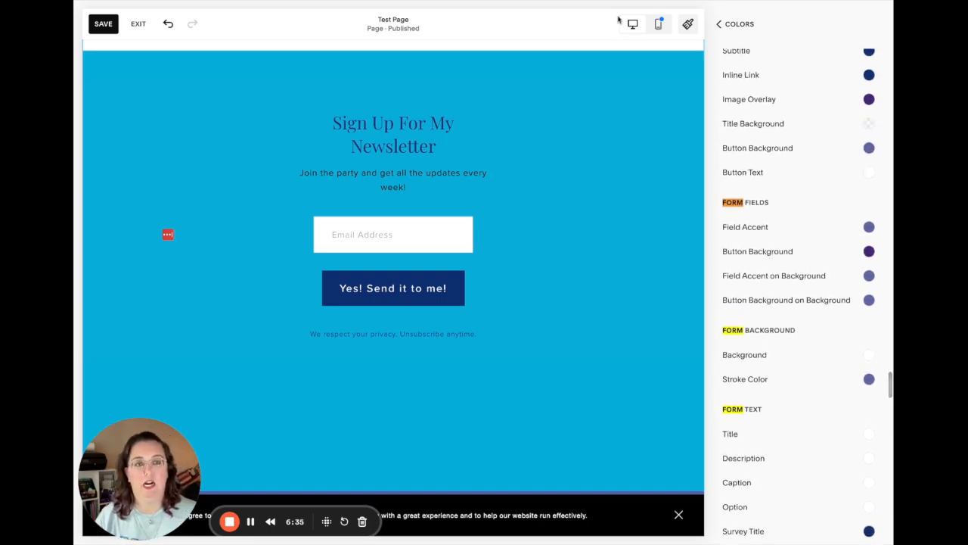
key(Escape)
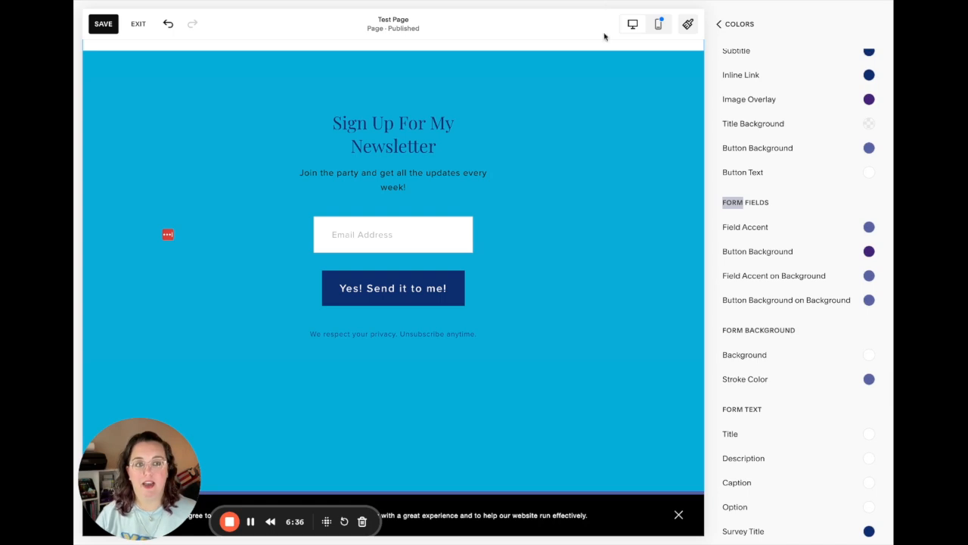
click(718, 24)
click(719, 25)
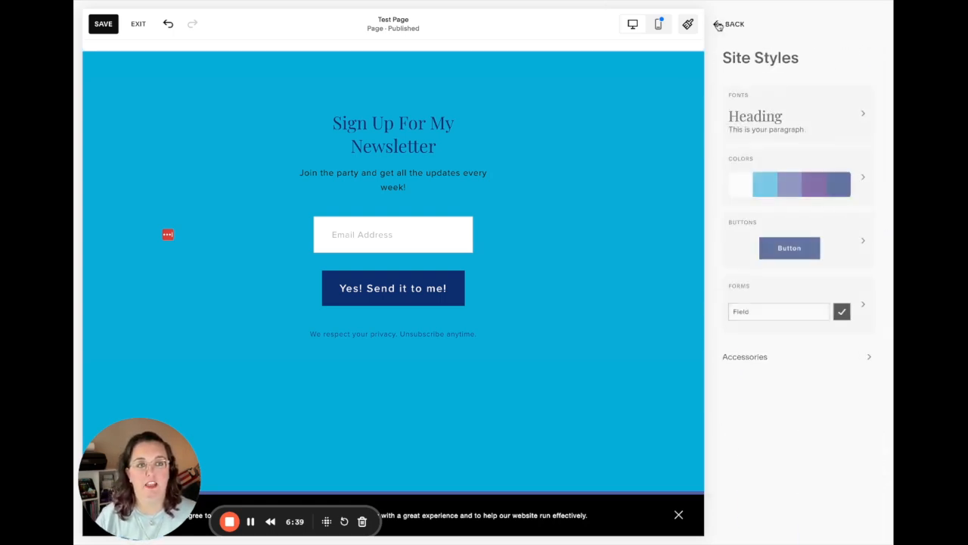
click(730, 23)
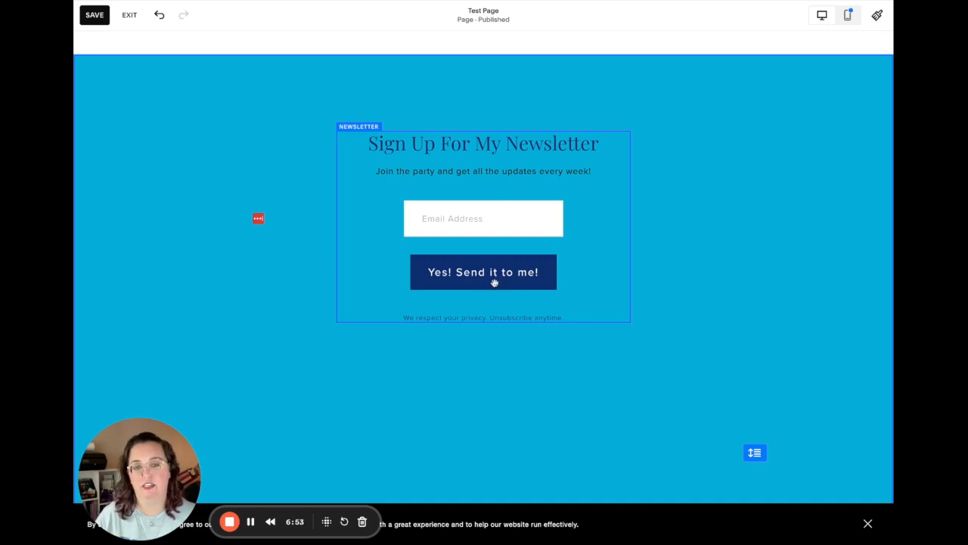
Reopen the newsletter block's settings and review its Squarespace storage and other storage options.
double_click(607, 201)
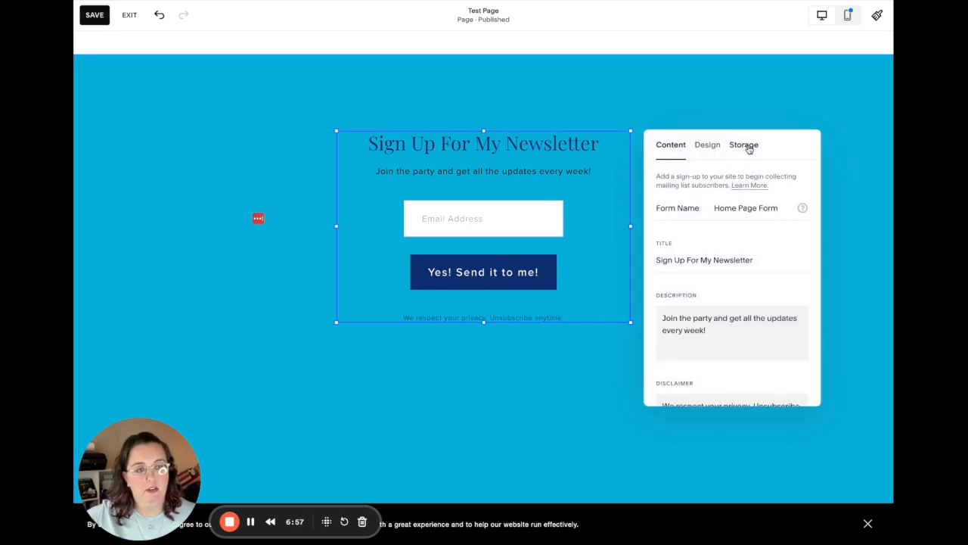
click(749, 145)
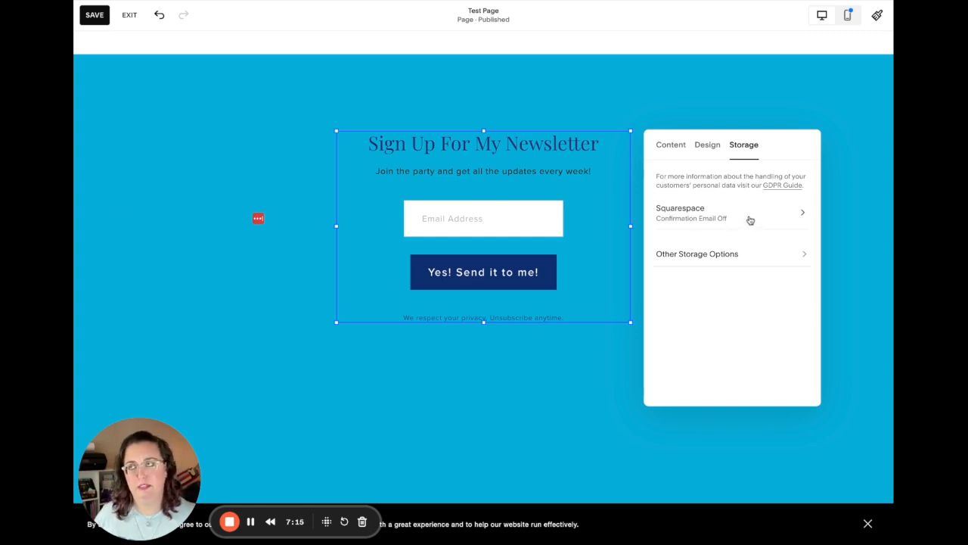
click(782, 221)
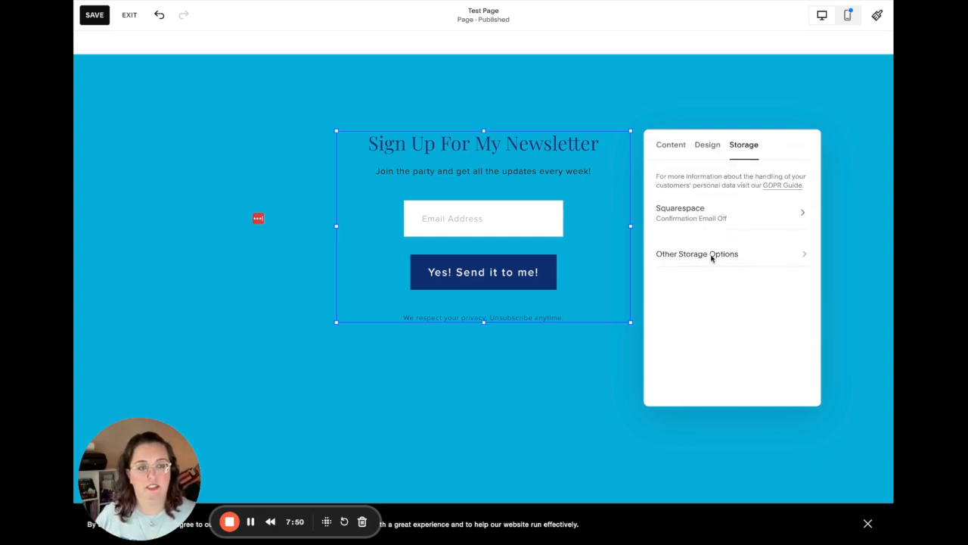
click(711, 256)
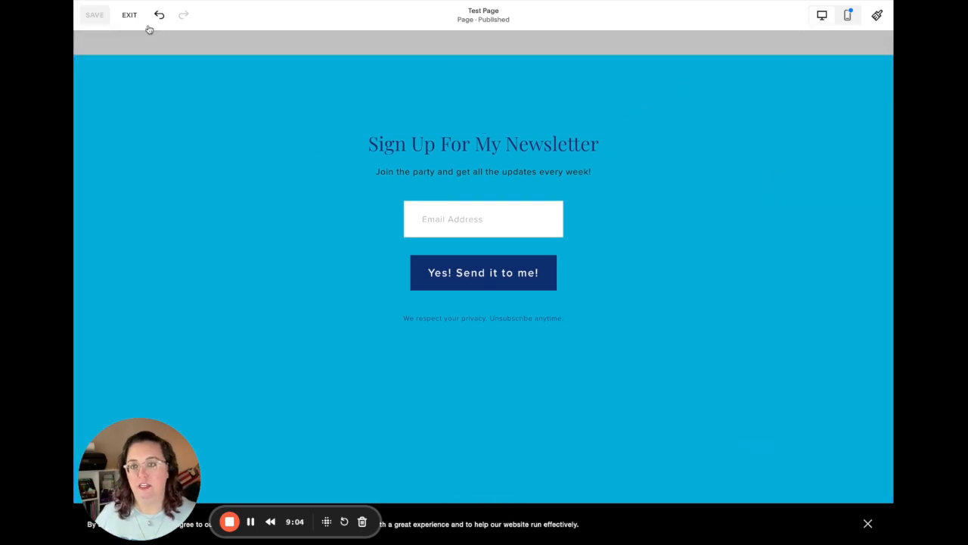
Exit the page editor, check the Test Page's general page settings, and close them.
click(129, 15)
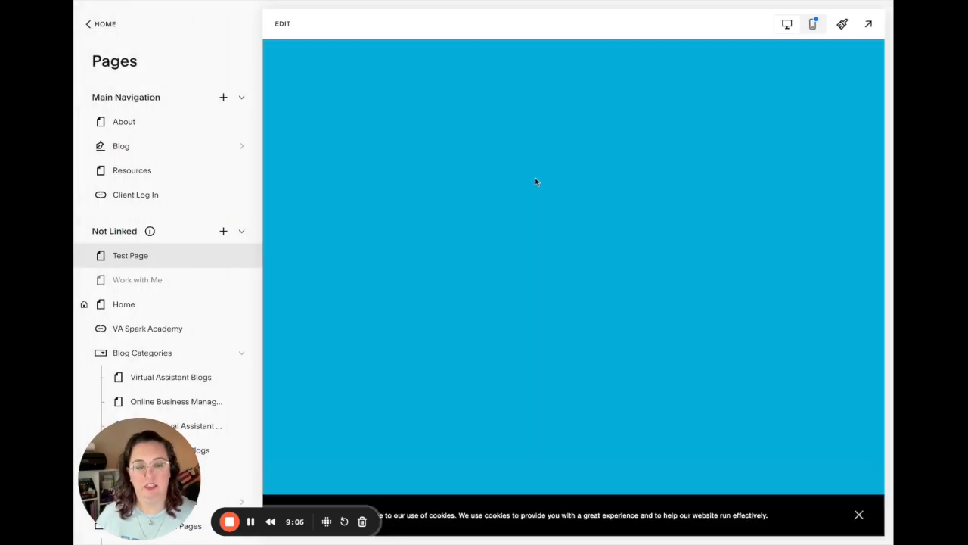
mouse_move(206, 254)
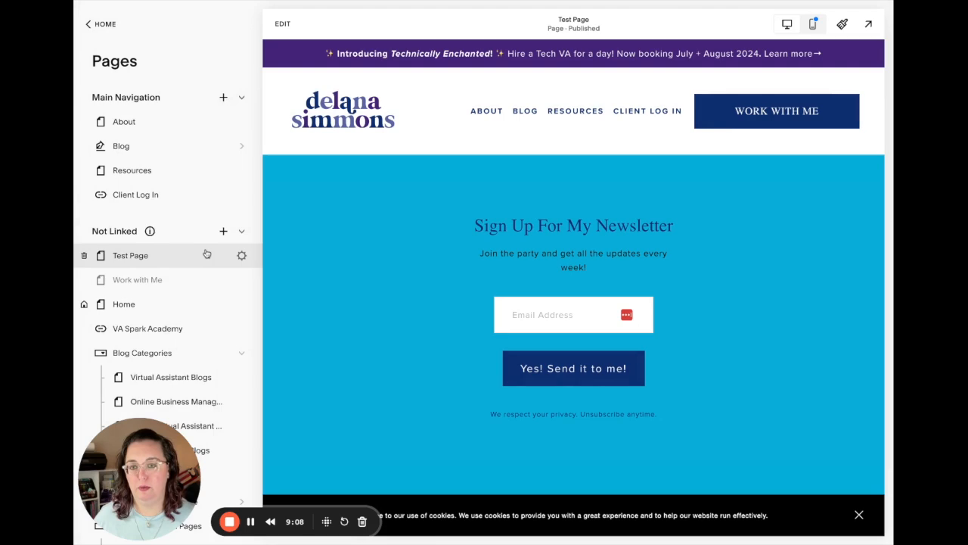
click(242, 257)
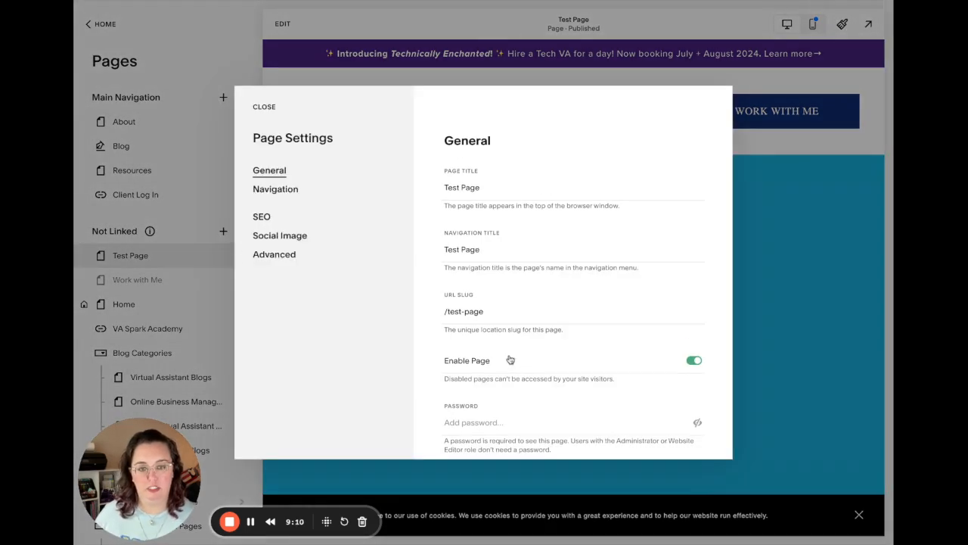
click(262, 114)
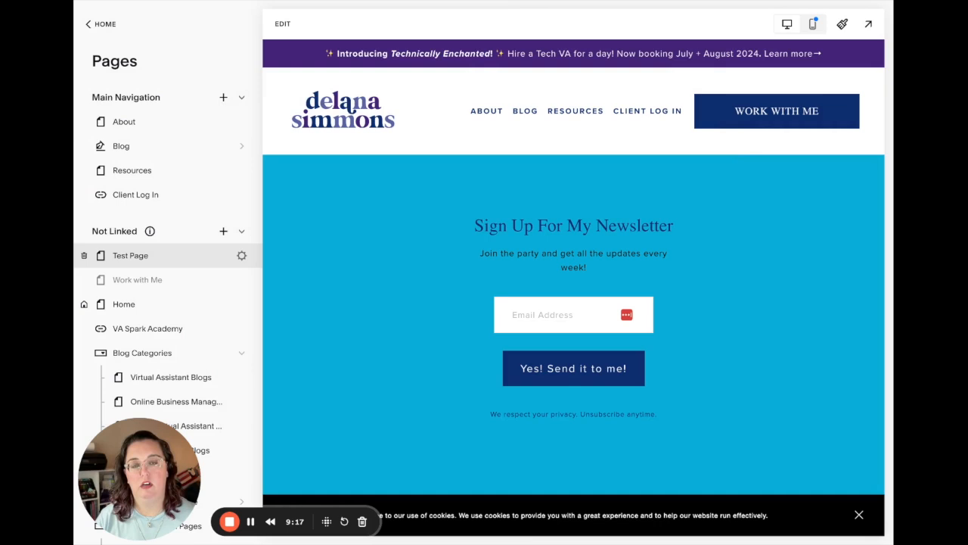
On the live test page, dismiss the sign-up pop-up, submit the newsletter form with an e-mail address, and look over the redirect page.
key(ctrl+Tab)
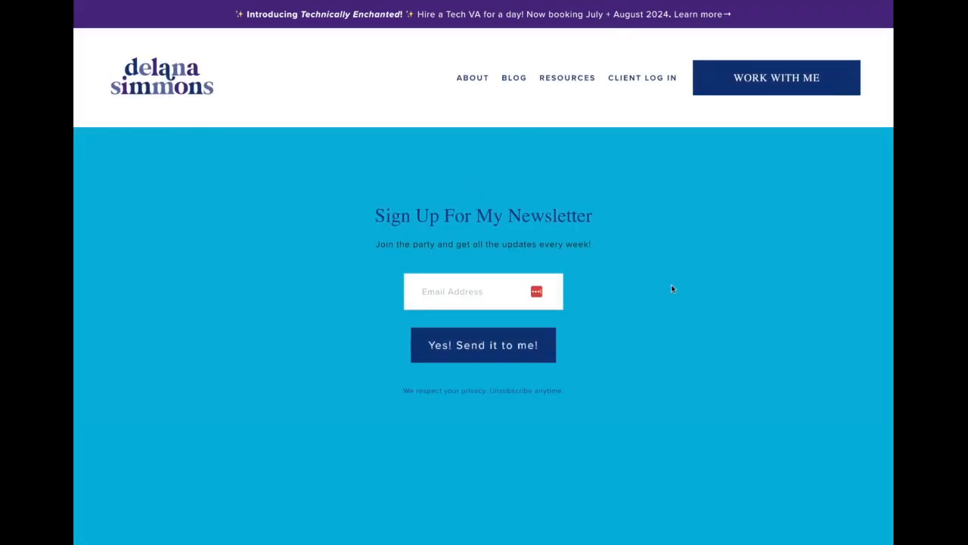
click(481, 295)
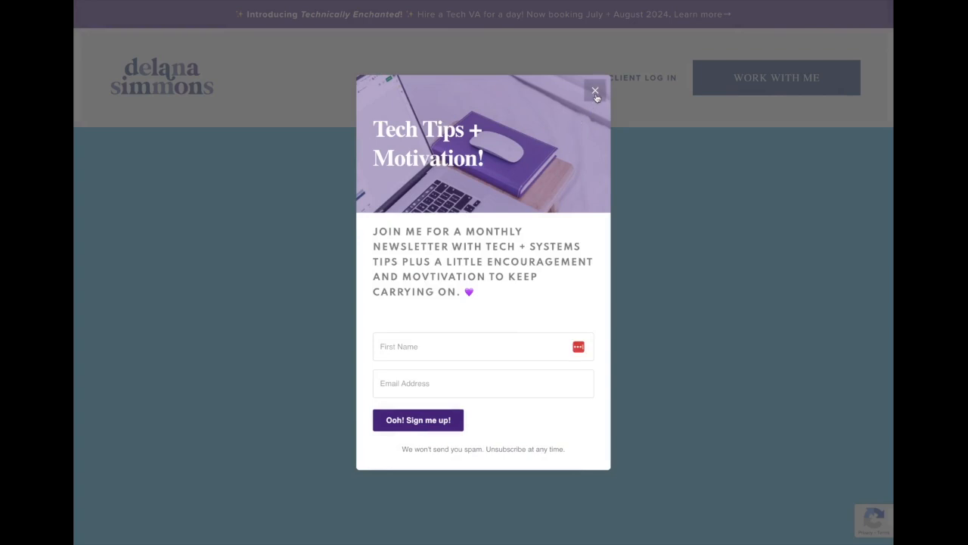
click(595, 91)
click(463, 291)
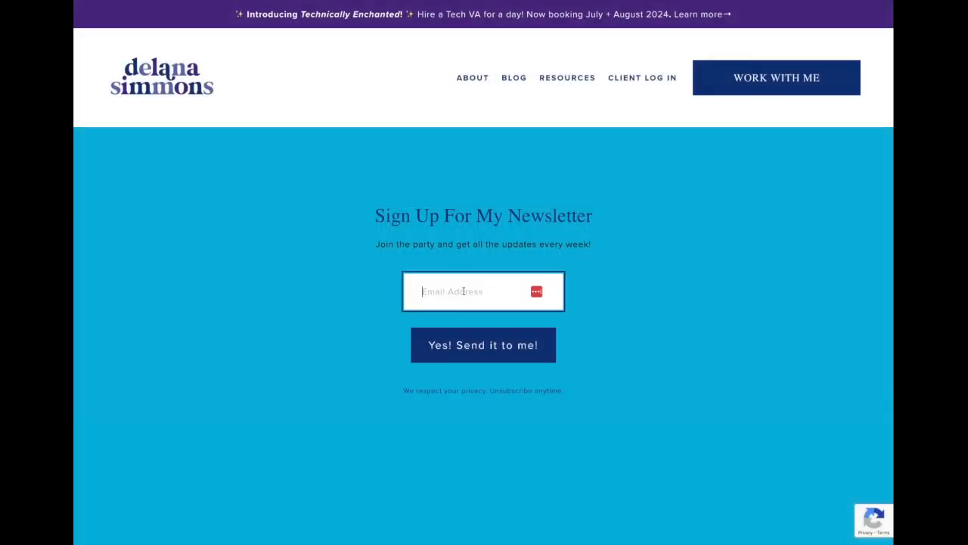
key(ctrl+v)
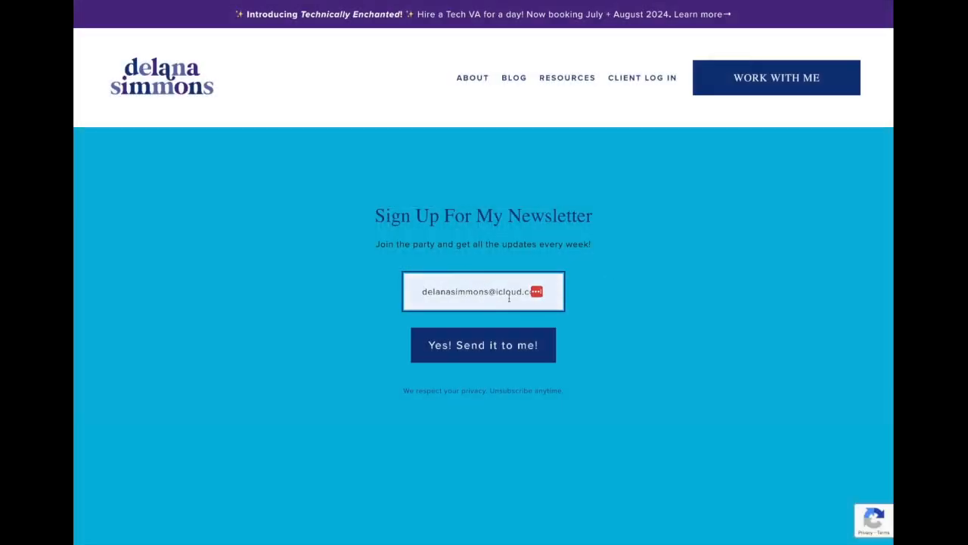
click(484, 346)
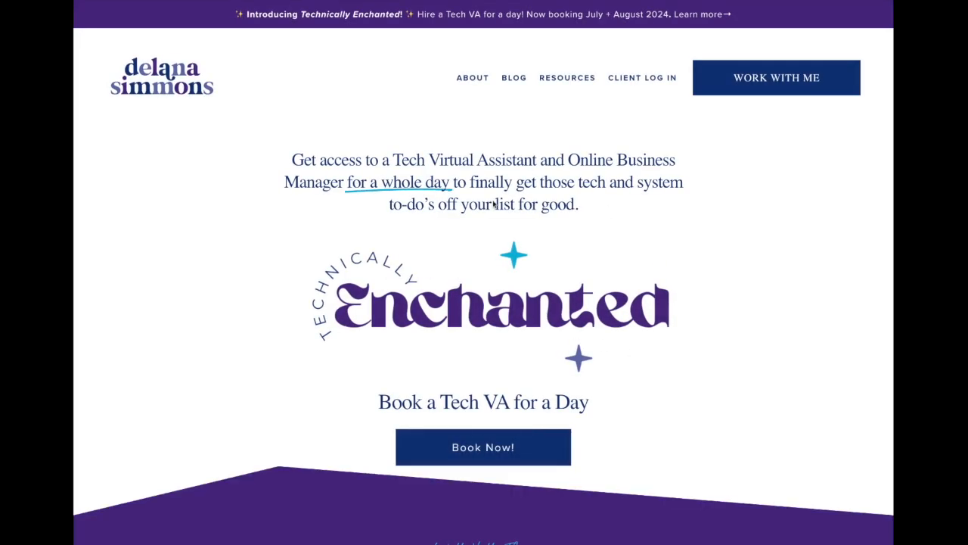
scroll(628, 337, down, 3)
scroll(624, 360, up, 3)
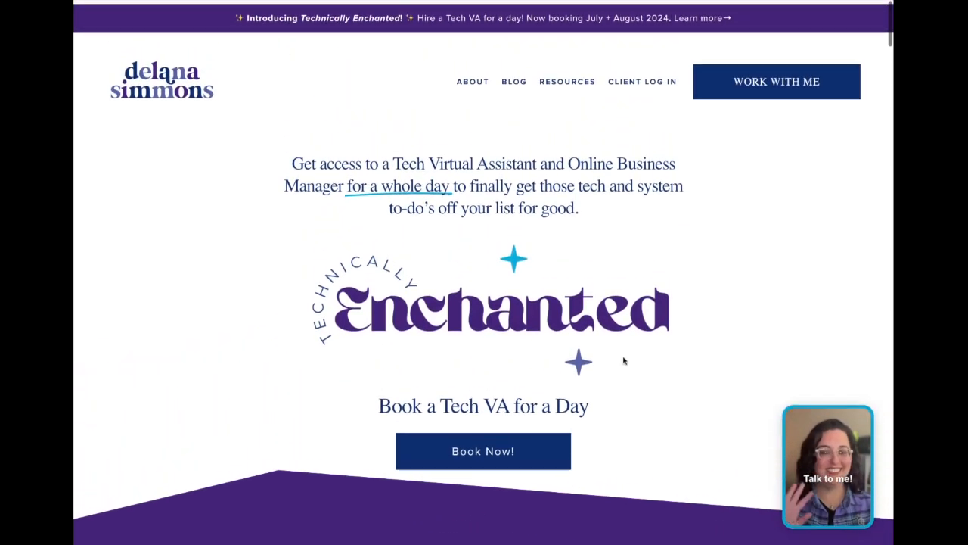